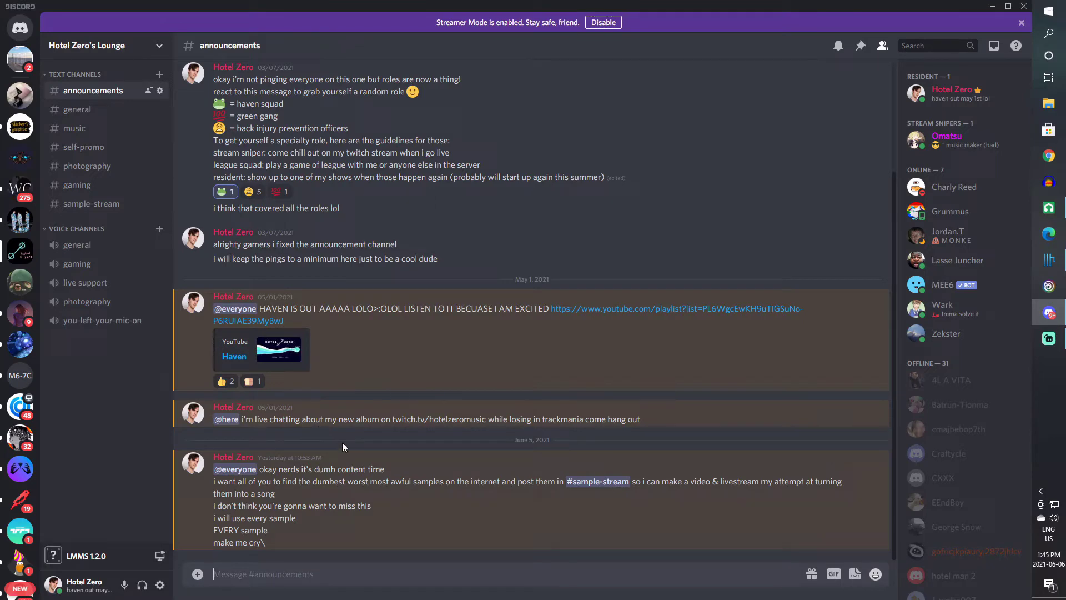
# Step: Open the sample-stream channel and browse back to the earliest audio samples posted there
pyautogui.click(84, 205)
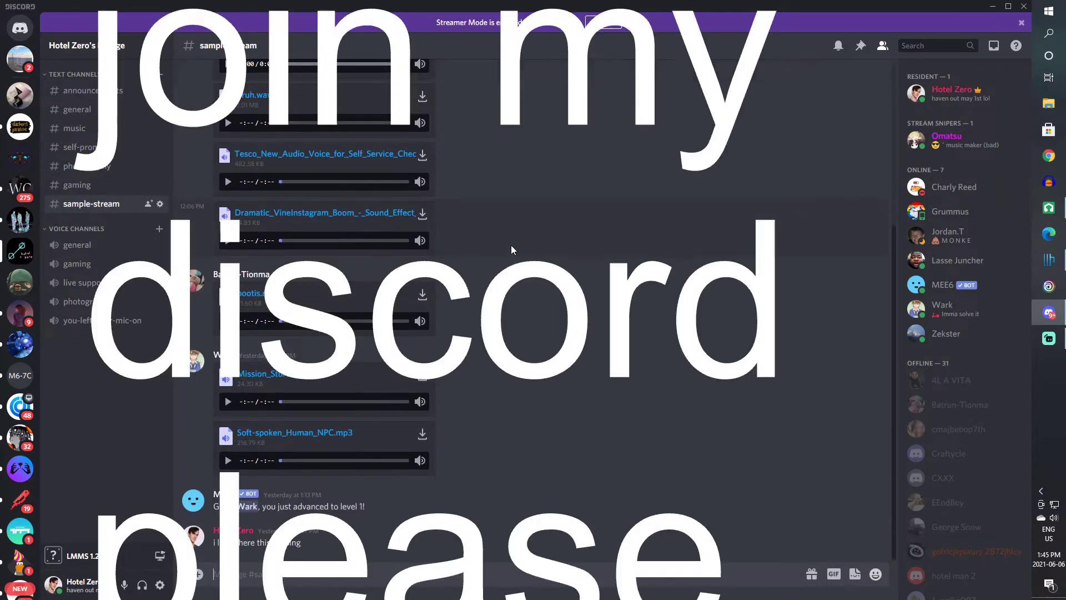
pyautogui.scroll(4, 623, 323)
pyautogui.scroll(1, 623, 322)
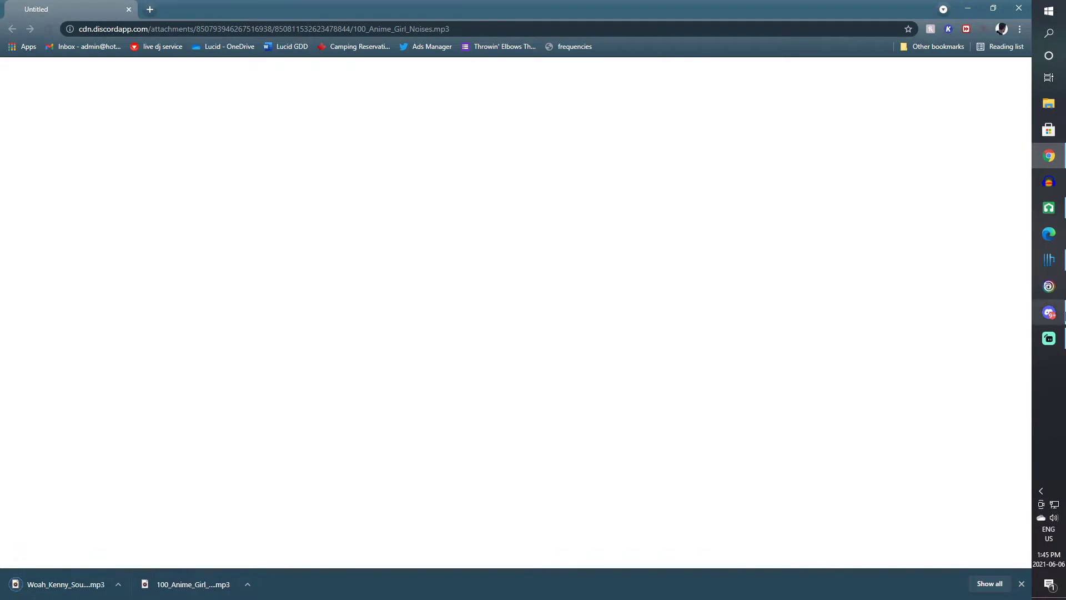
# Step: Switch to Streamlabs OBS, and look through the imported sample tracks in Audacity
pyautogui.moveTo(1056, 264)
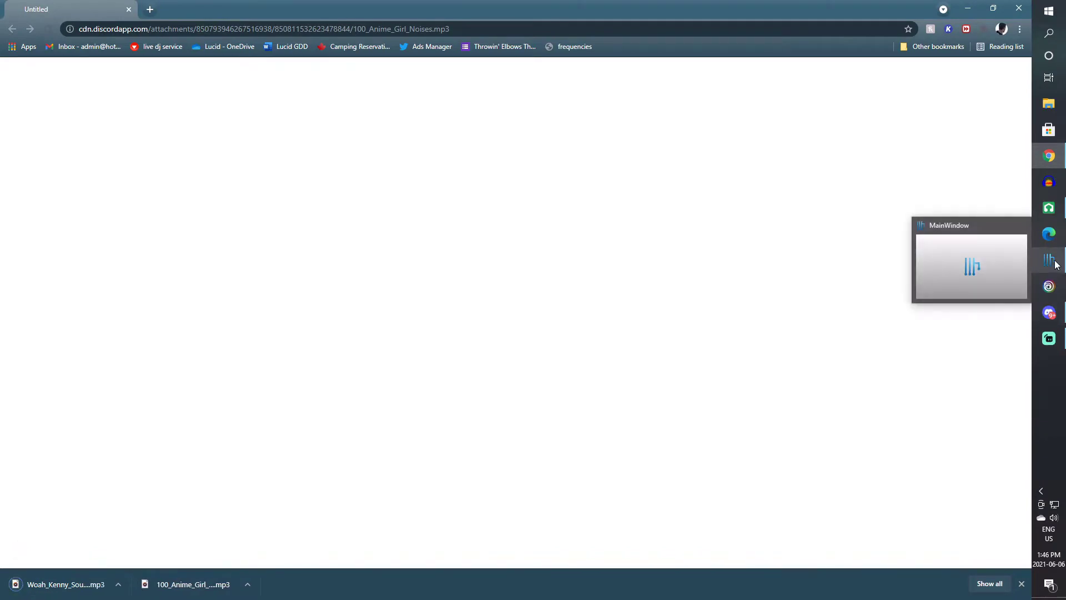
pyautogui.click(1048, 338)
pyautogui.click(50, 123)
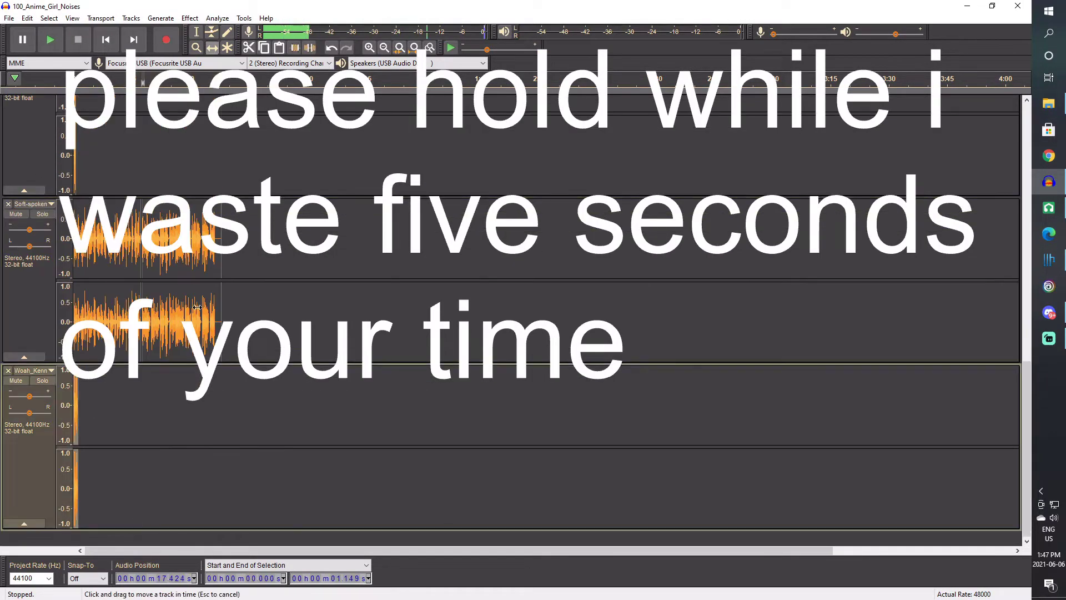
pyautogui.scroll(5, 197, 307)
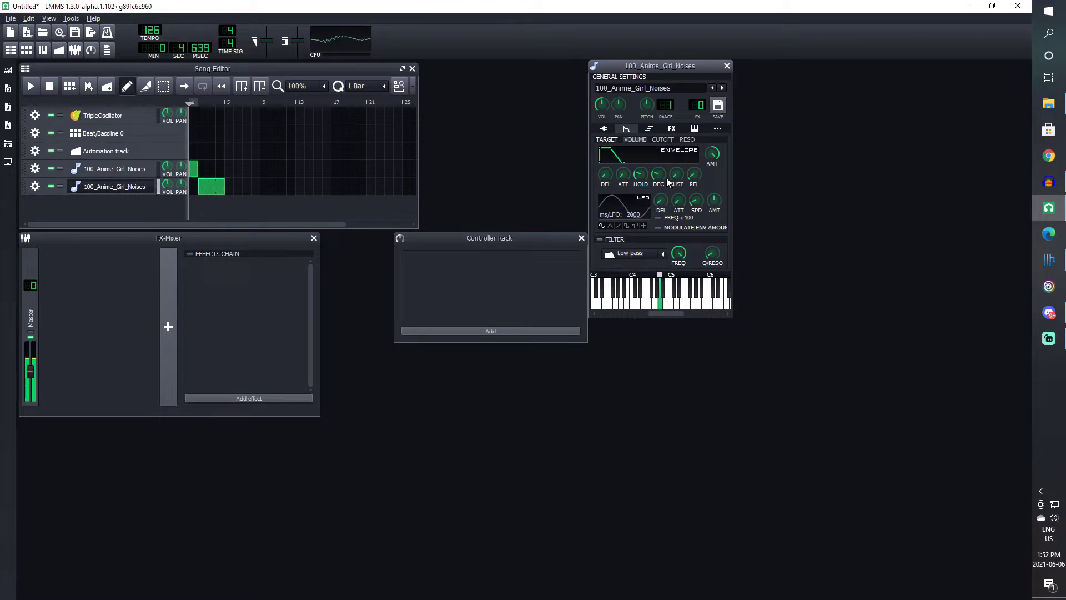
# Step: Shorten the volume envelope of the second 100_Anime_Girl_Noises track with a decay of about 0.096, and open its effects chain
pyautogui.moveTo(668, 182); pyautogui.dragTo(661, 253)
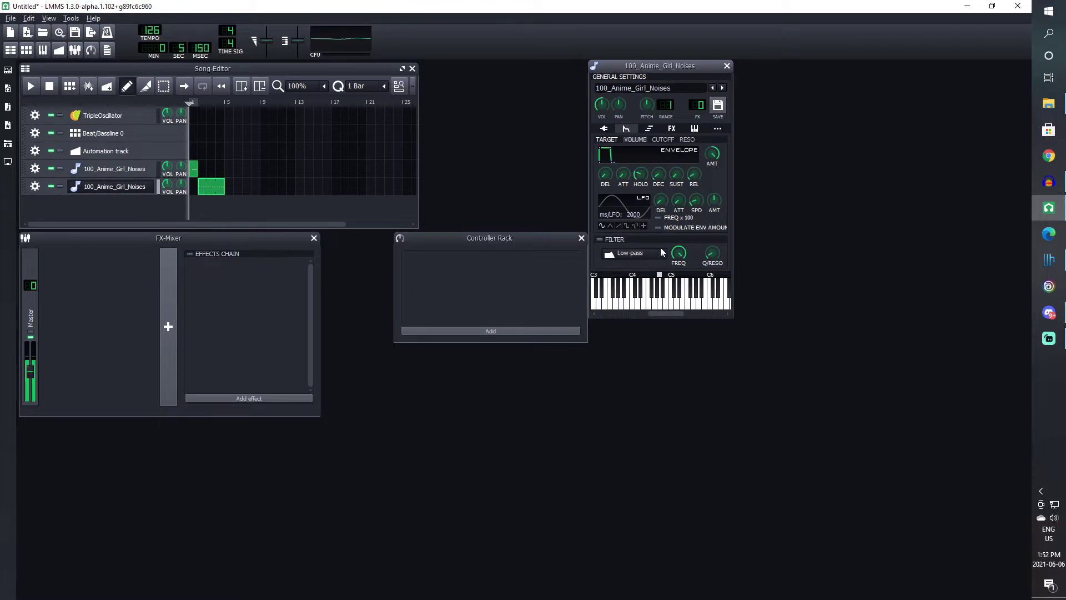
pyautogui.moveTo(657, 178)
pyautogui.mouseDown()
pyautogui.moveTo(668, 151)
pyautogui.moveTo(651, 169)
pyautogui.moveTo(660, 192)
pyautogui.mouseUp()
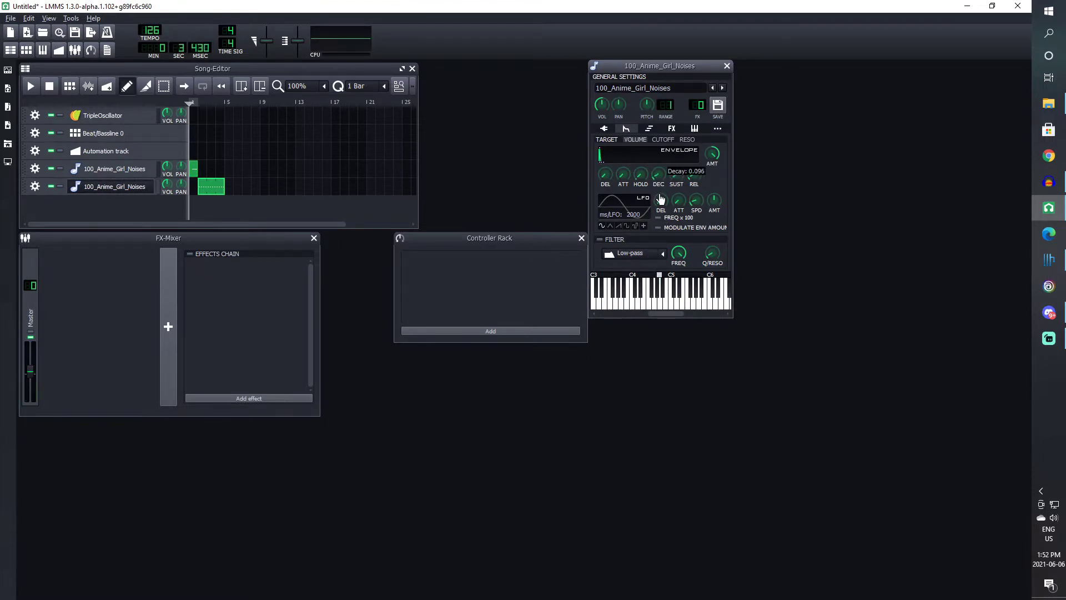
pyautogui.click(672, 129)
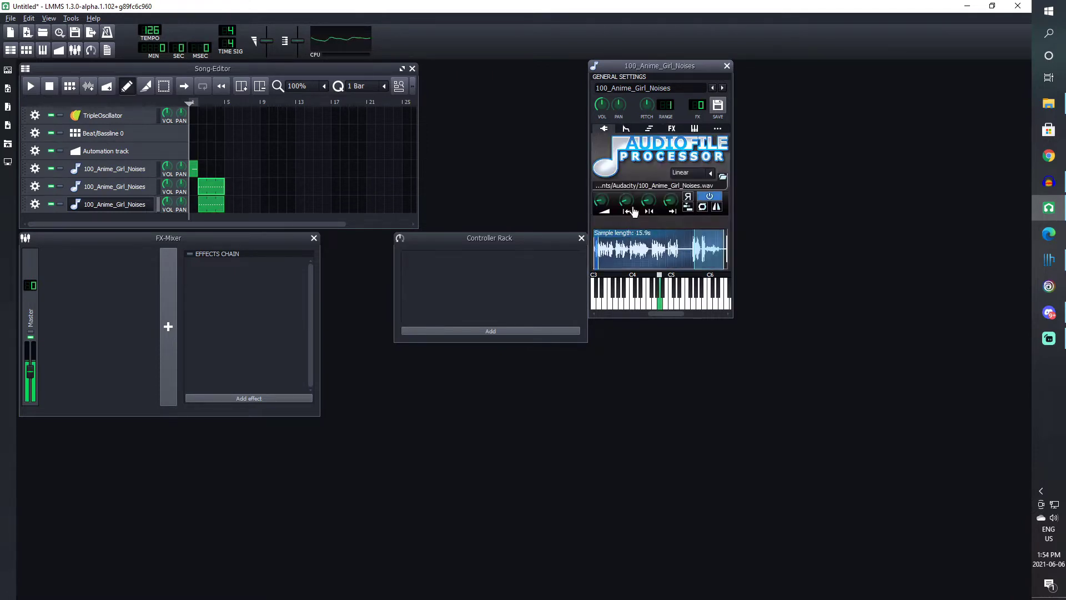
# Step: Adjust the sample start point on the third 100_Anime_Girl_Noises track and play the song from bar 4 to check the clips
pyautogui.moveTo(628, 207)
pyautogui.mouseDown()
pyautogui.moveTo(629, 235)
pyautogui.moveTo(629, 212)
pyautogui.moveTo(630, 228)
pyautogui.moveTo(676, 250)
pyautogui.moveTo(679, 296)
pyautogui.mouseUp()
pyautogui.click(216, 102)
pyautogui.press('space')
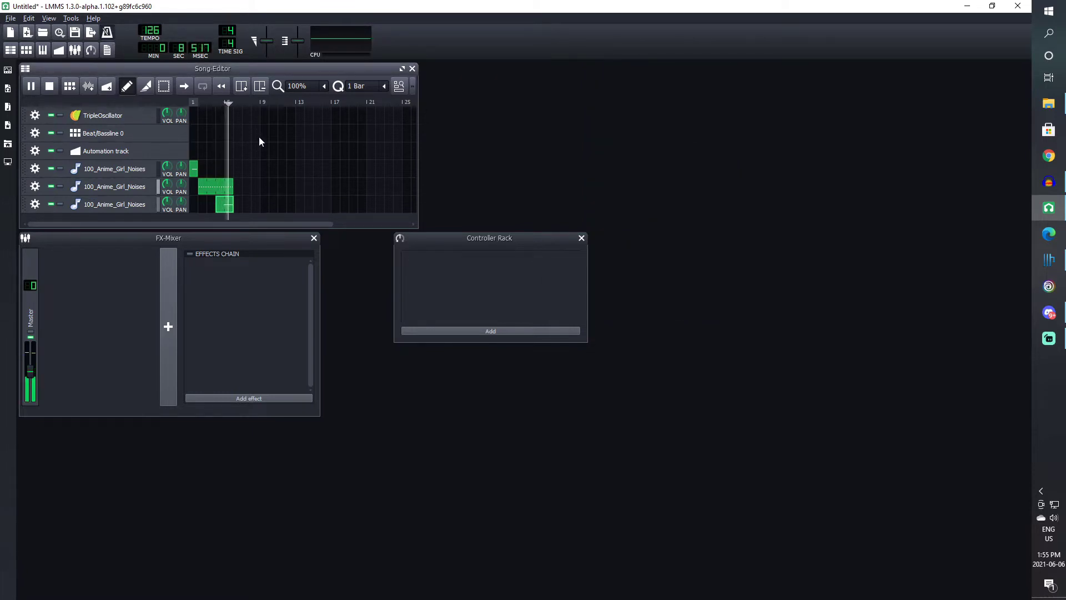
pyautogui.press('space')
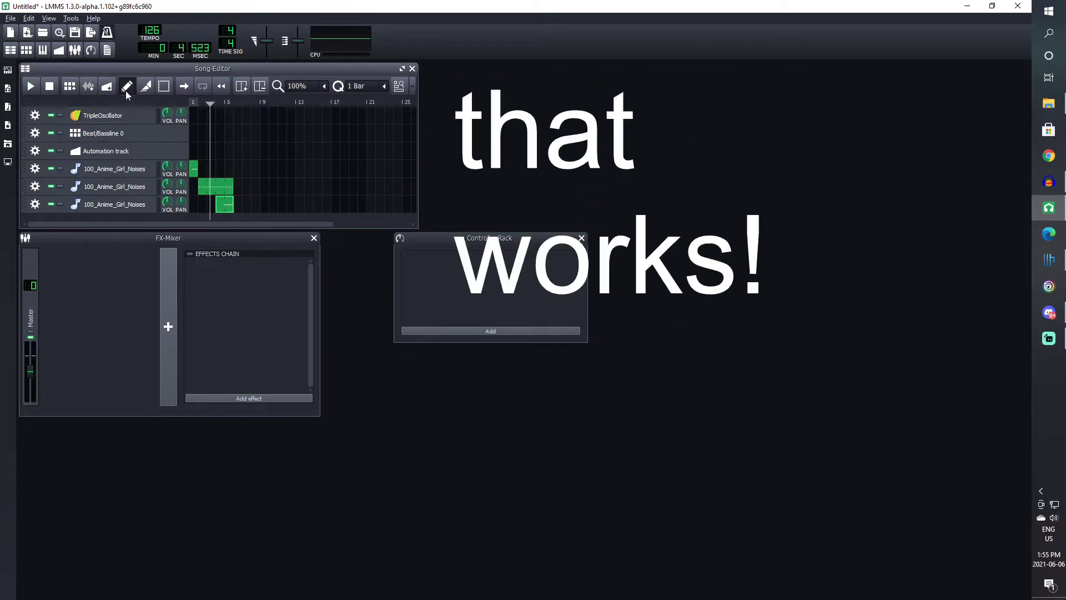
pyautogui.press('space')
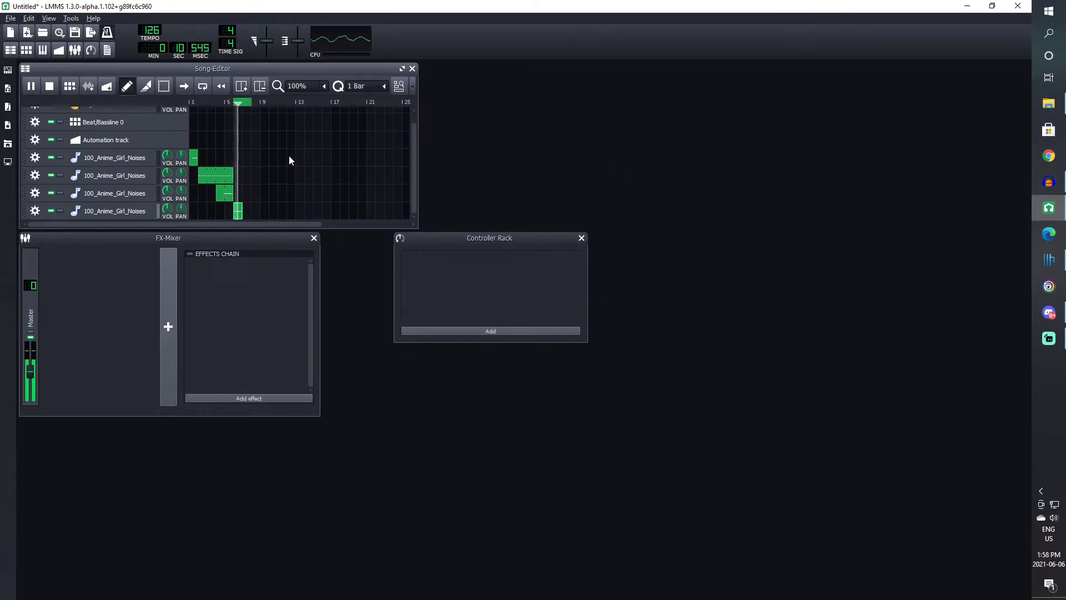
pyautogui.press('space')
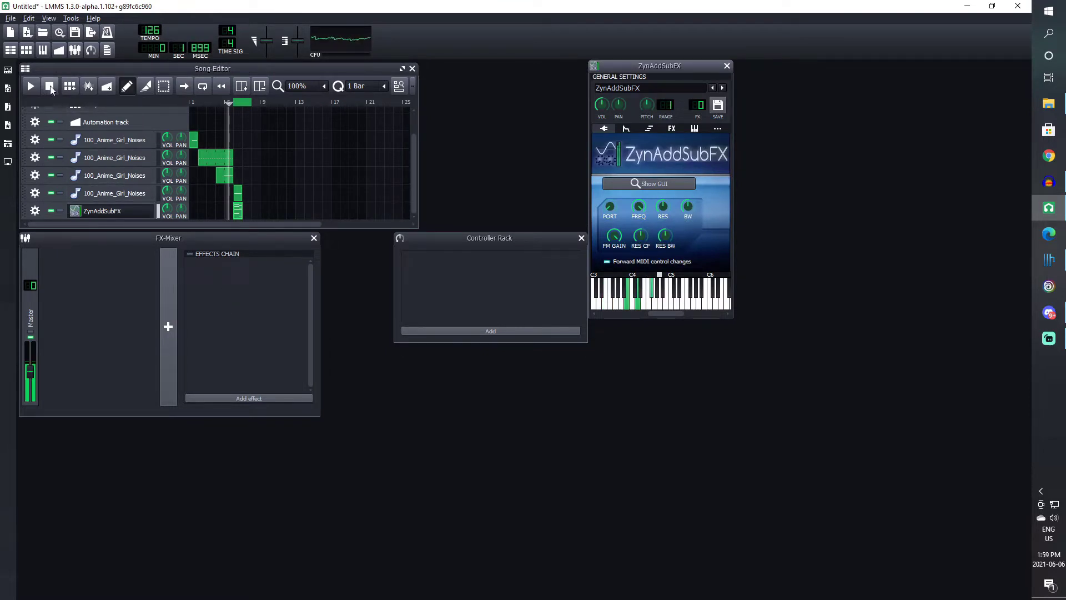
# Step: Stop playback and add three new channels to the FX-Mixer
pyautogui.click(50, 87)
pyautogui.click(167, 326)
pyautogui.click(168, 327)
pyautogui.click(168, 326)
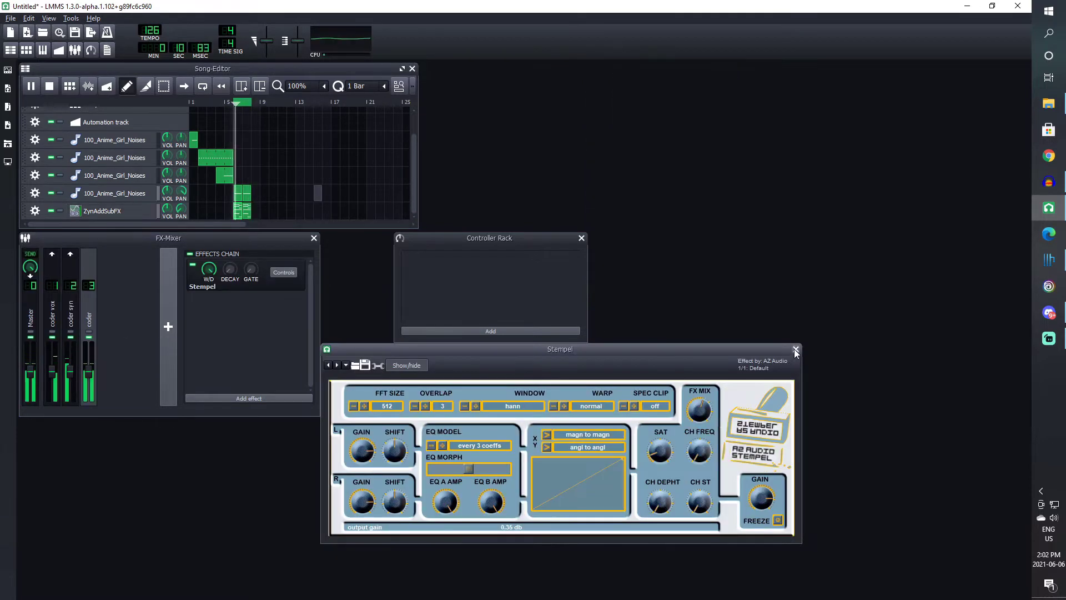
# Step: Close the Stempel effect, paste a clip at bar 6 of the second 100_Anime_Girl_Noises track, and extend the loop region to bar 10
pyautogui.click(795, 347)
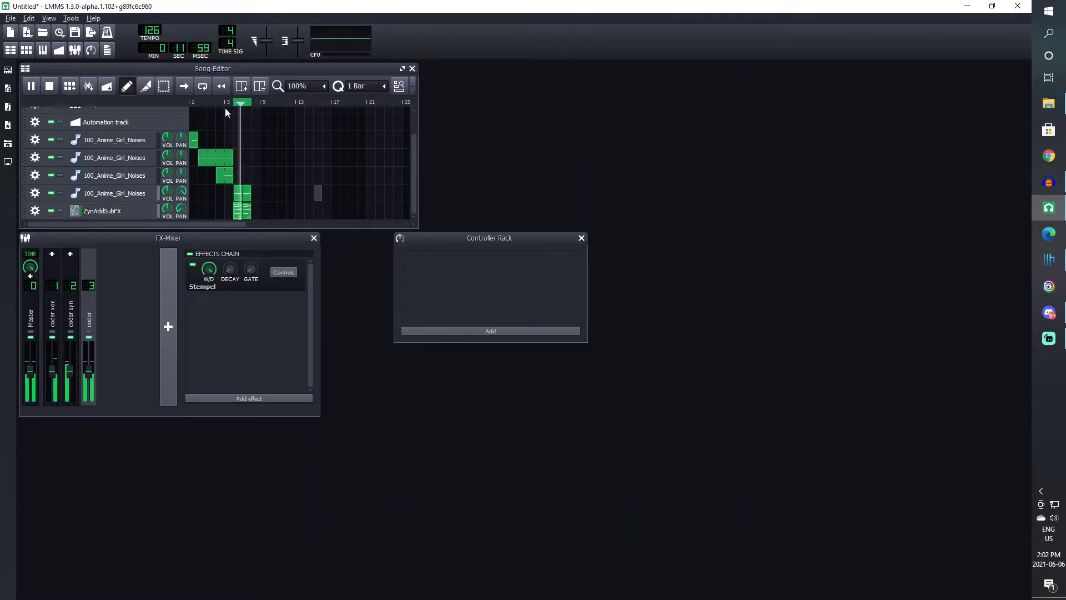
pyautogui.rightClick(238, 159)
pyautogui.click(261, 210)
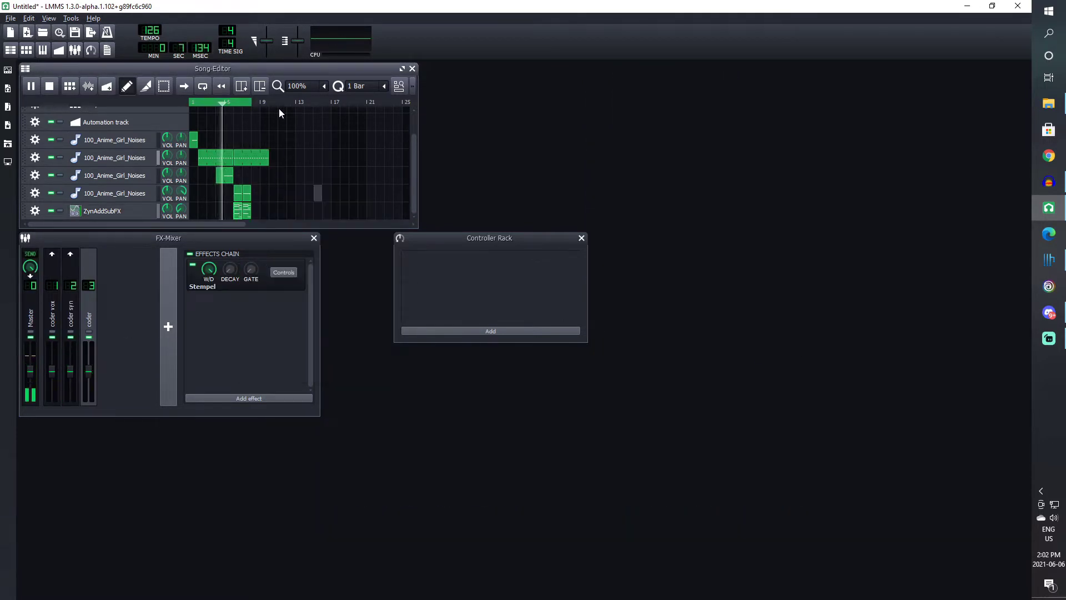
pyautogui.rightClick(266, 104)
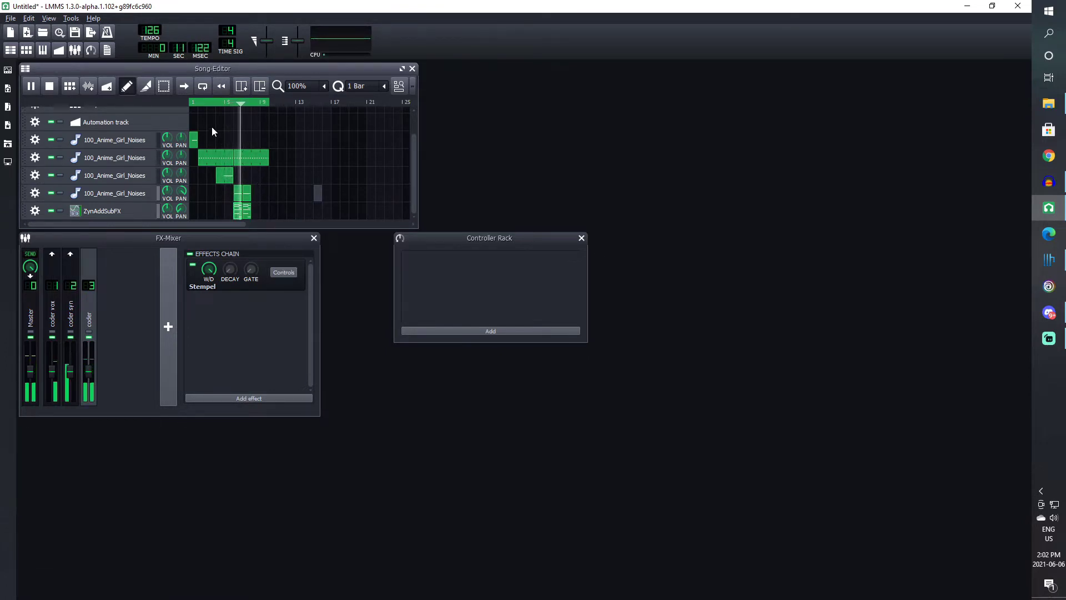
pyautogui.press('space')
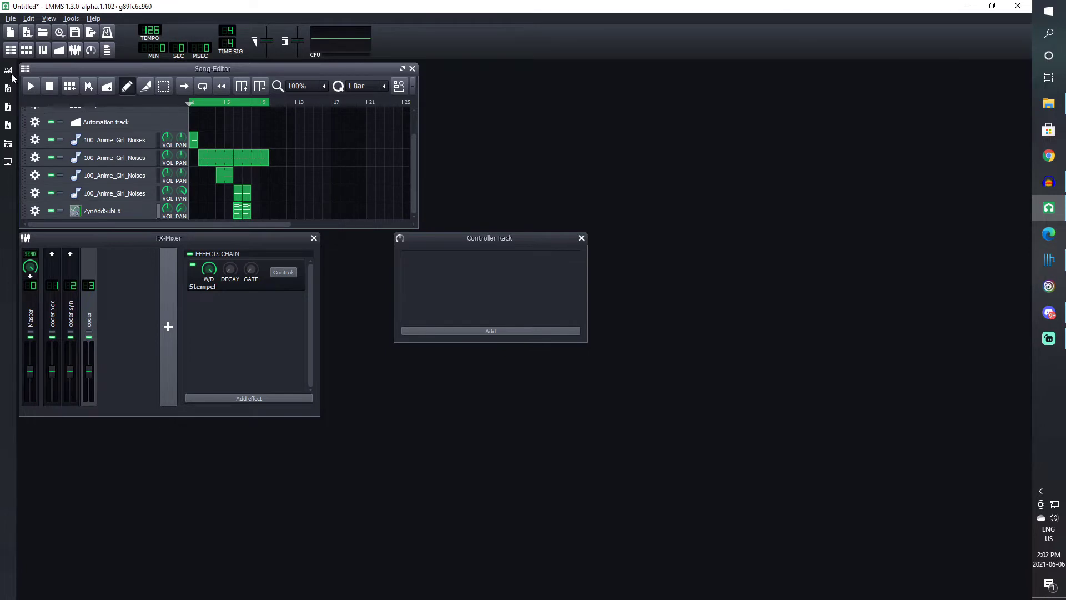
# Step: Open the My Samples library, and check the Cymatics Sanctuary Kick 2 instrument settings before closing the Beat+Bassline Editor
pyautogui.click(8, 106)
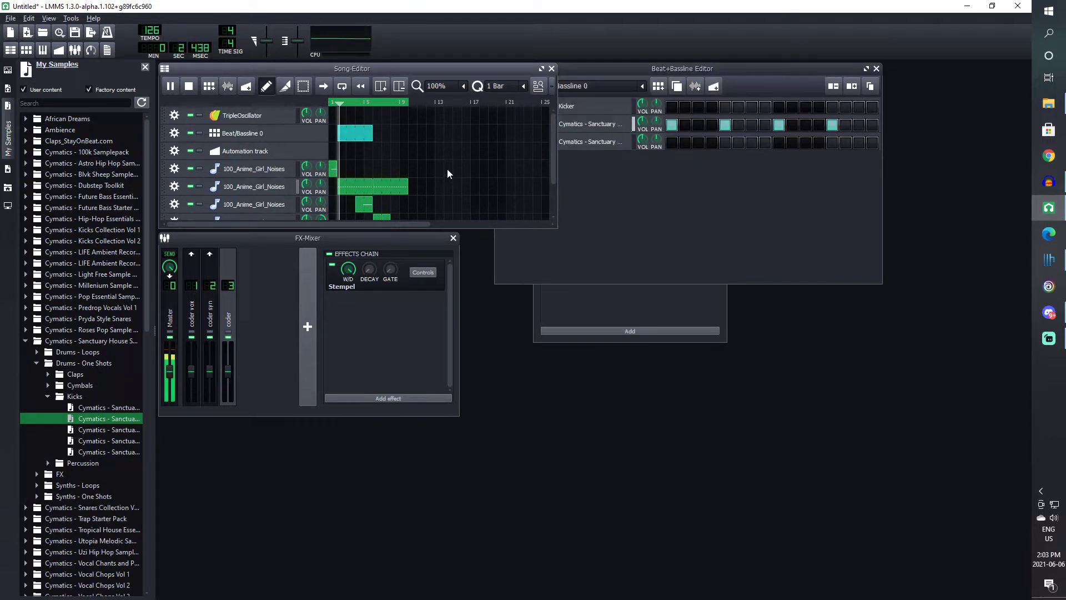
pyautogui.moveTo(553, 158); pyautogui.dragTo(550, 200)
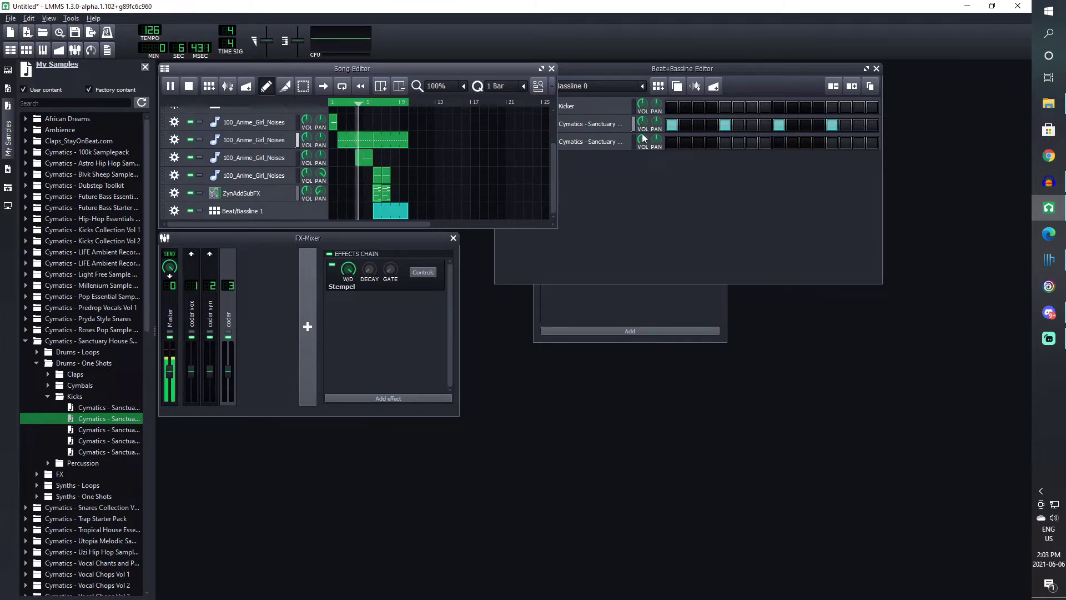
pyautogui.click(621, 128)
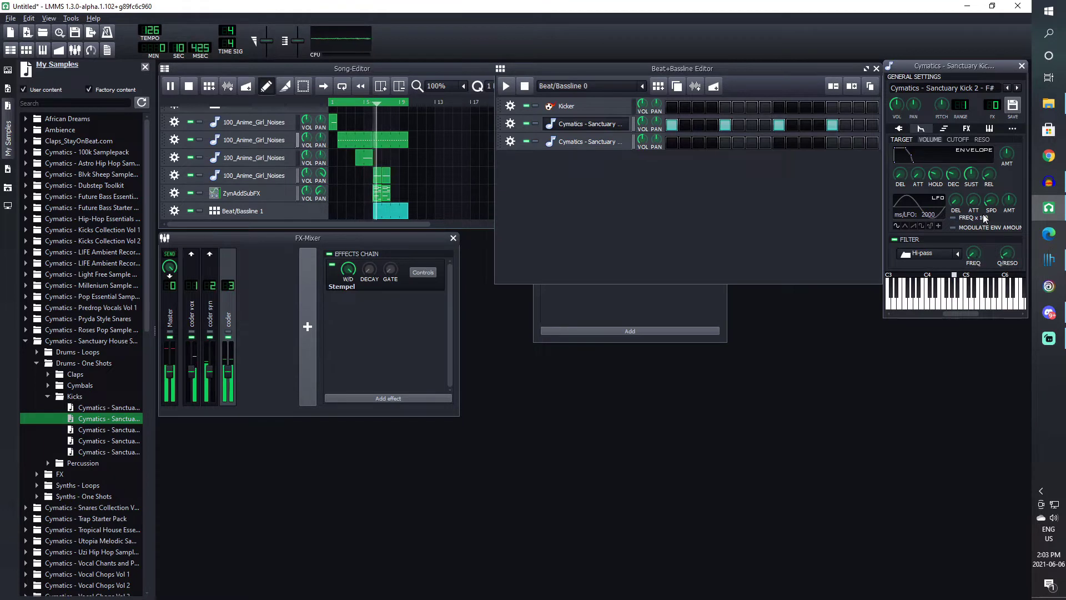
pyautogui.click(1021, 66)
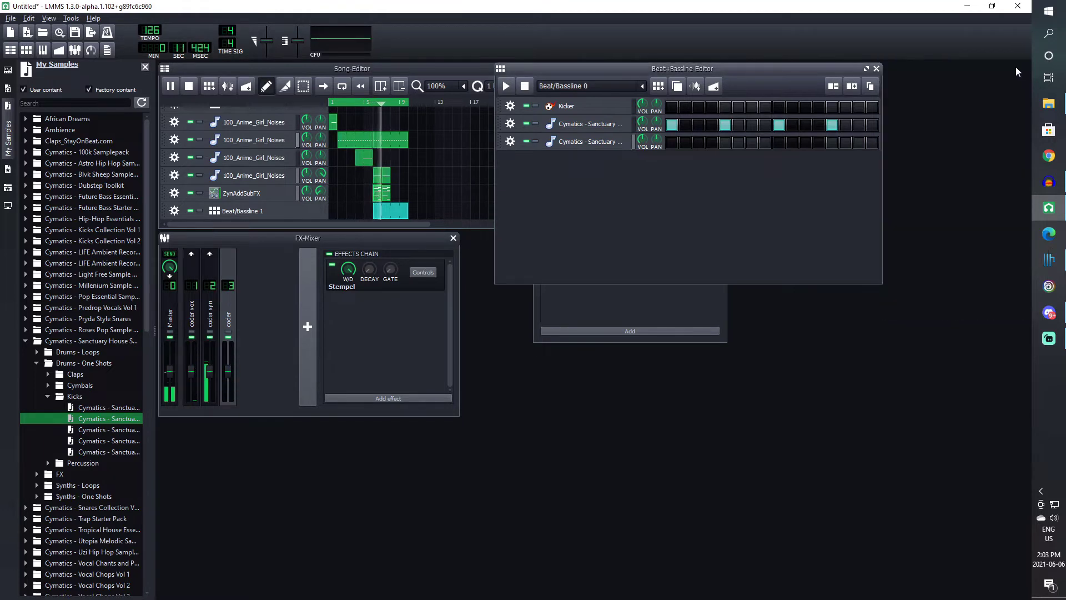
pyautogui.click(876, 69)
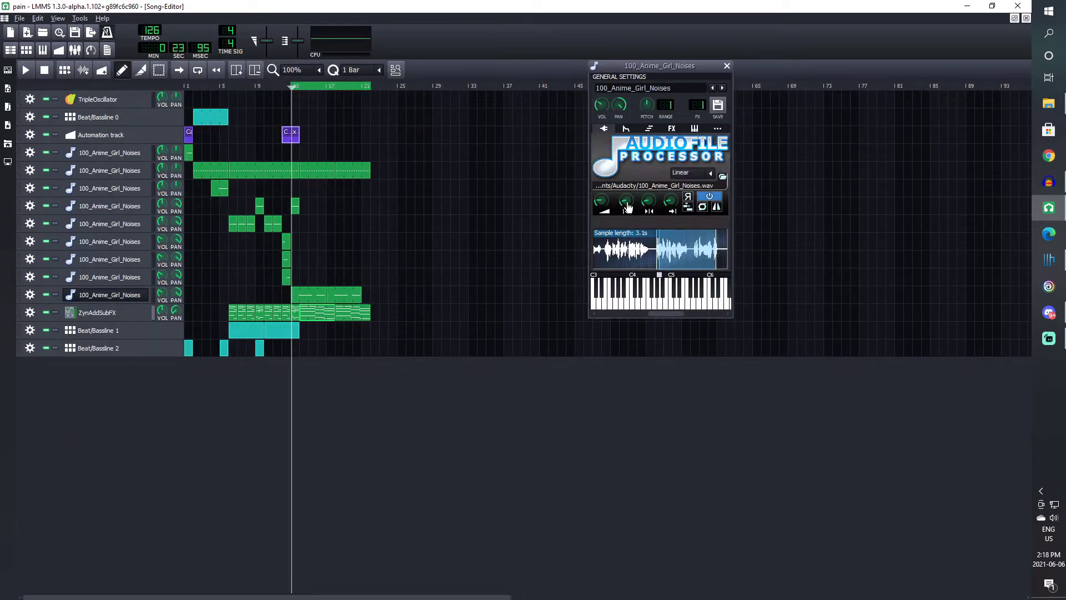
# Step: Adjust the sample start point on the lowest 100_Anime_Girl_Noises track
pyautogui.moveTo(627, 207); pyautogui.dragTo(644, 168)
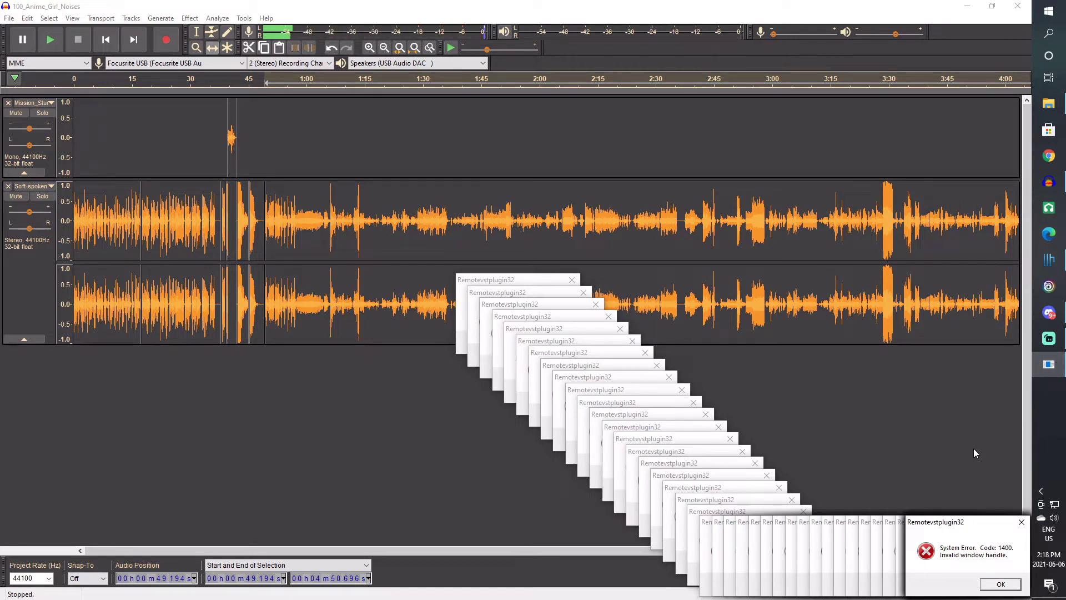
# Step: Check the stream and the Remotevstplugin32 error windows from Streamlabs OBS, and switch to Discord
pyautogui.click(1048, 339)
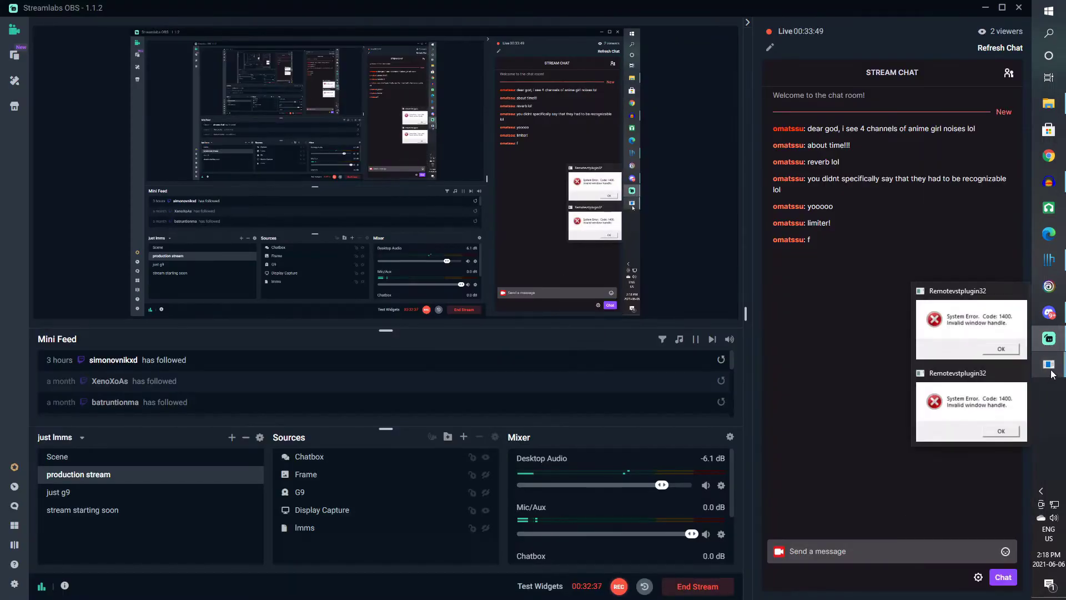
pyautogui.click(1051, 372)
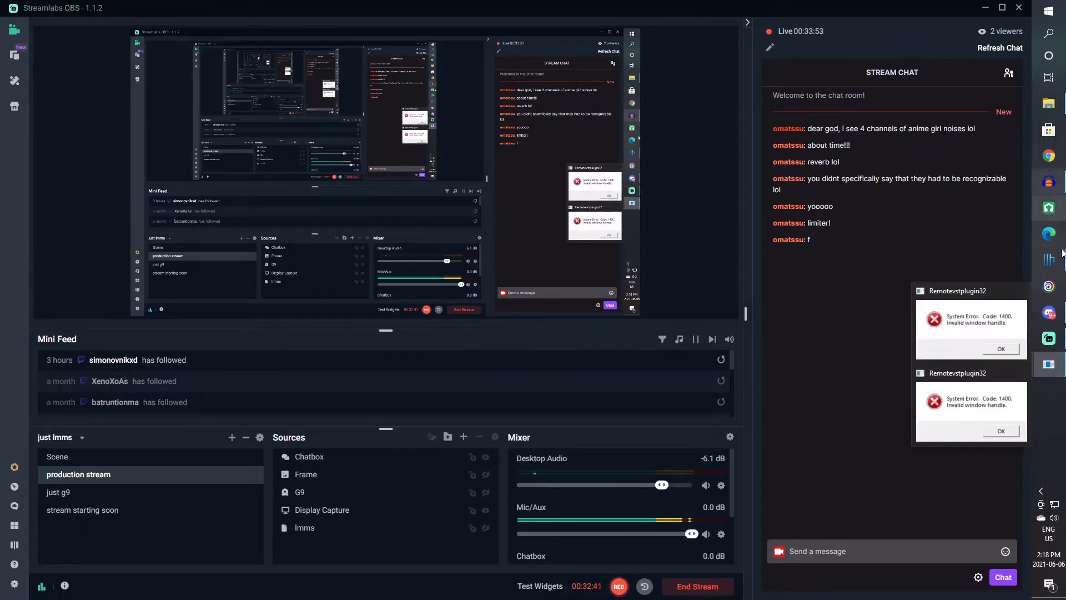
pyautogui.click(1049, 313)
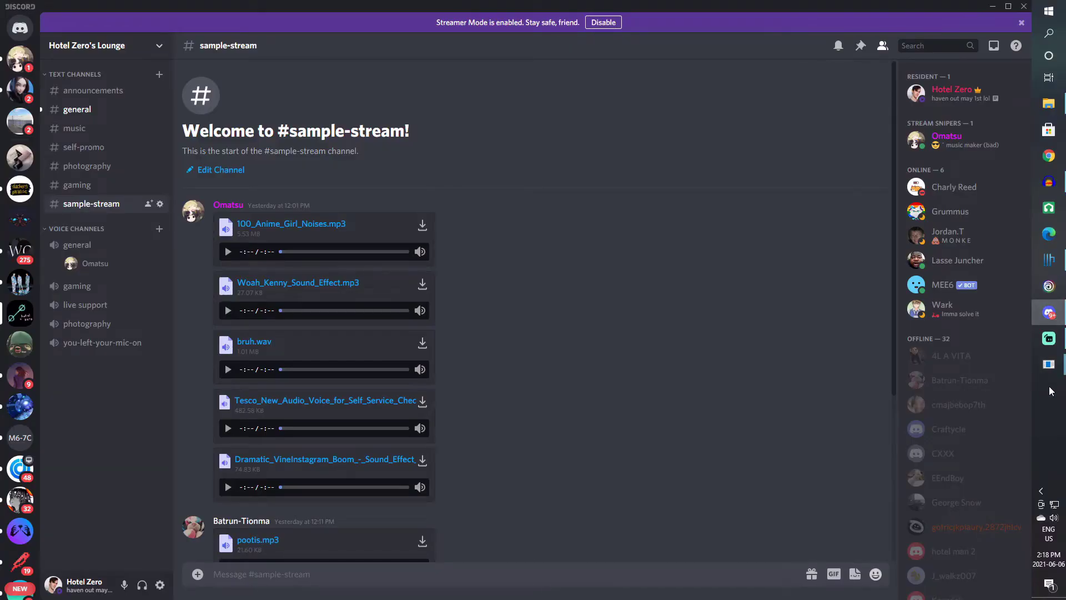
# Step: Launch Task Manager through the Windows search, end the RemoteVstPlugin32 task, and close Task Manager
pyautogui.click(1048, 33)
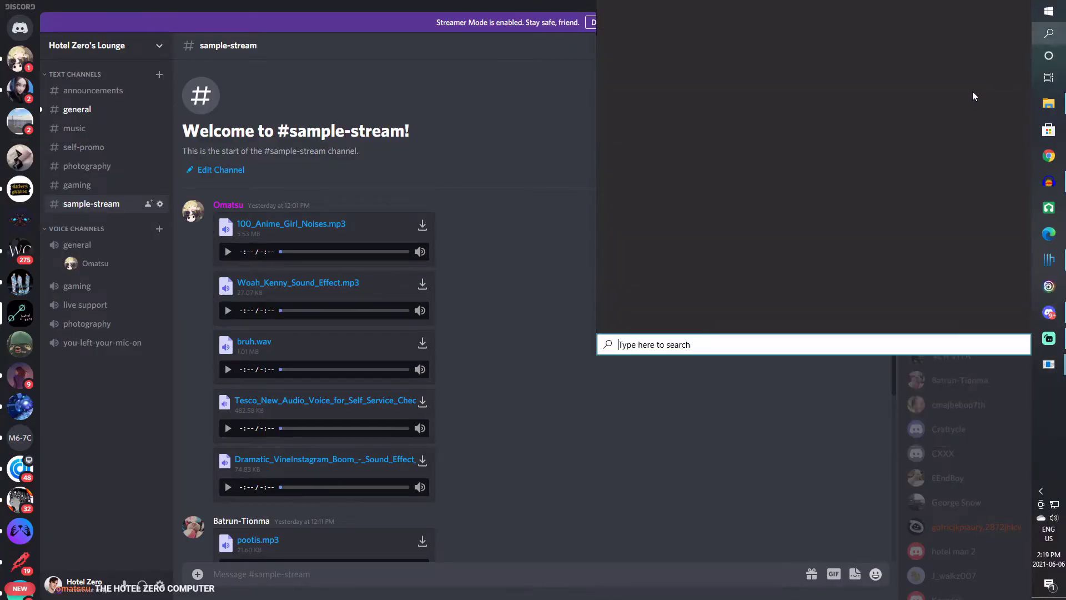
pyautogui.write('ta')
pyautogui.press('Return')
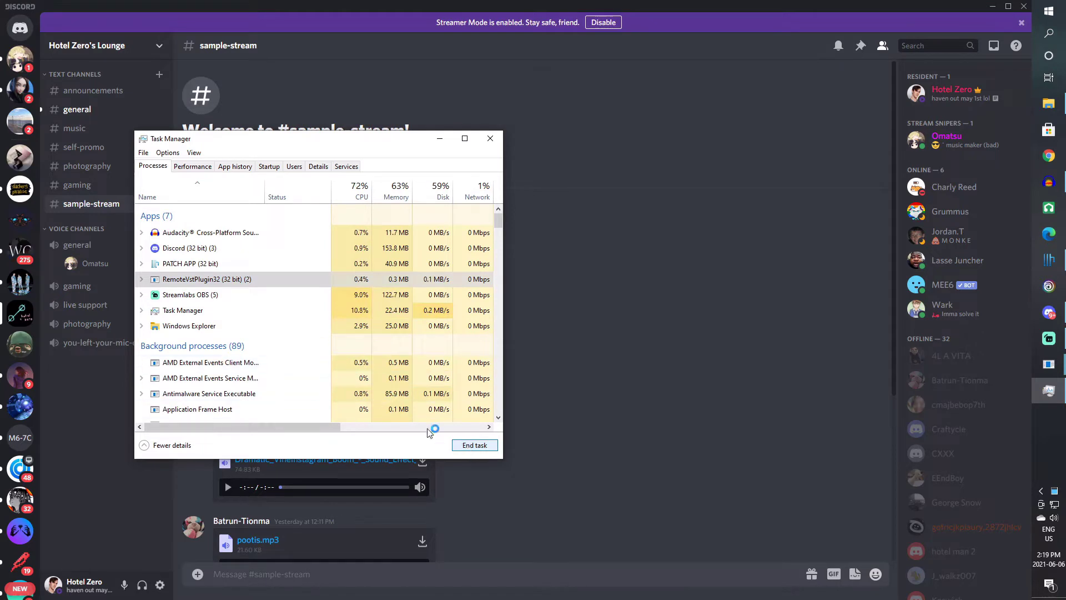
pyautogui.click(471, 446)
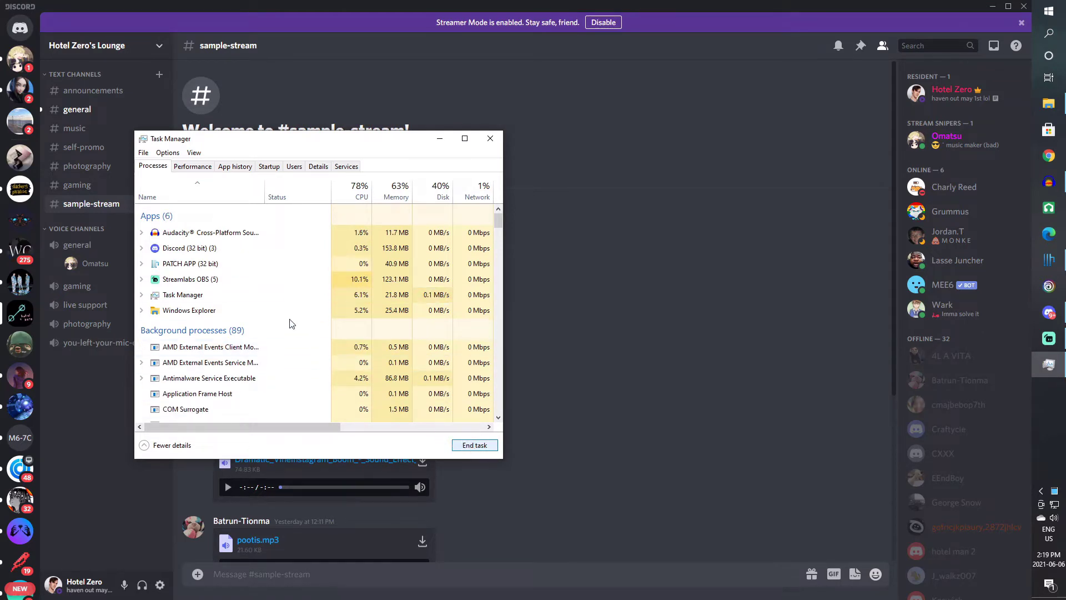
pyautogui.hotkey('alt', 'F4')
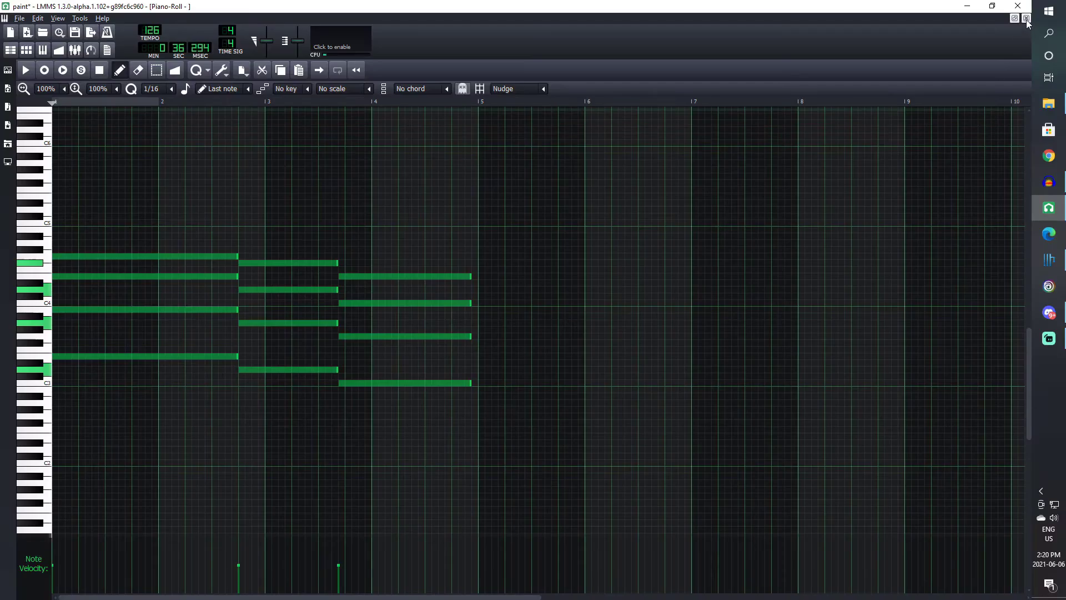
# Step: Close the Piano-Roll, edit the ZynAddSubFX clip at bar 18 in the Song-Editor, and save the project
pyautogui.click(1026, 18)
pyautogui.rightClick(338, 314)
pyautogui.click(350, 367)
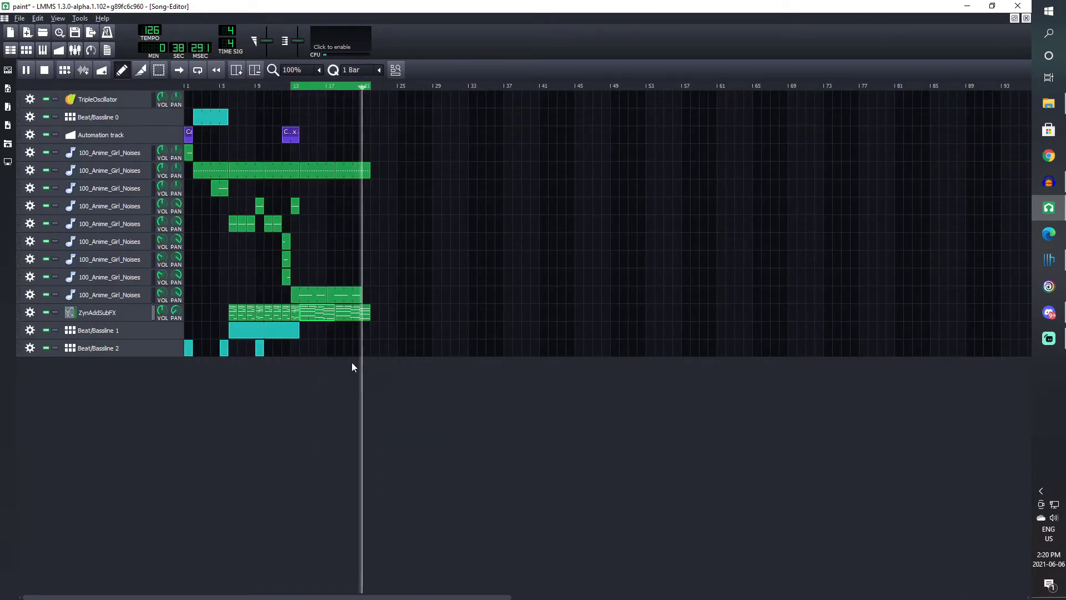
pyautogui.rightClick(339, 318)
pyautogui.click(368, 389)
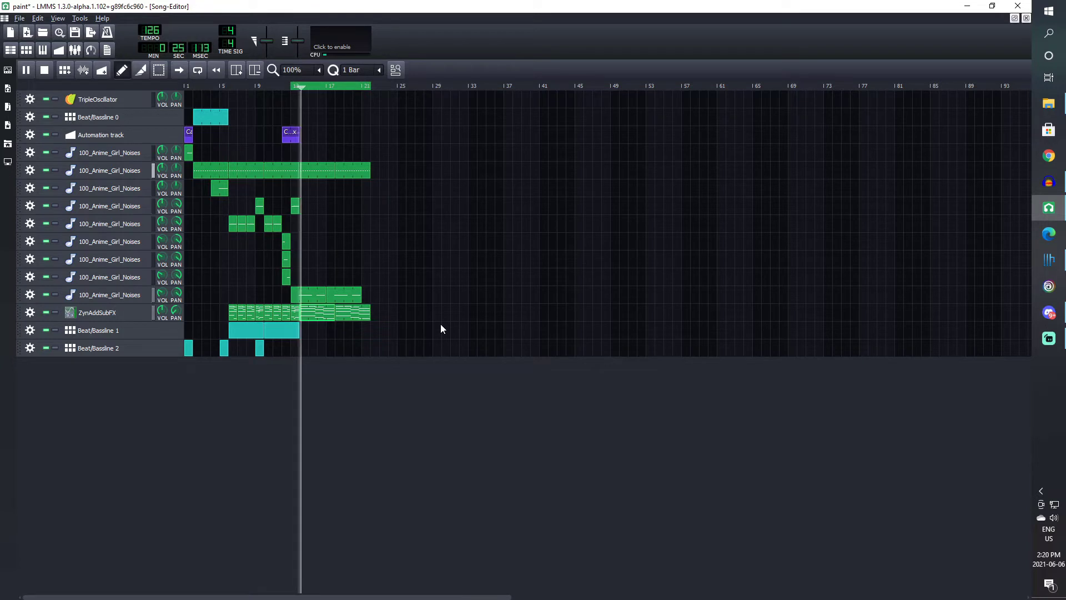
pyautogui.hotkey('ctrl', 's')
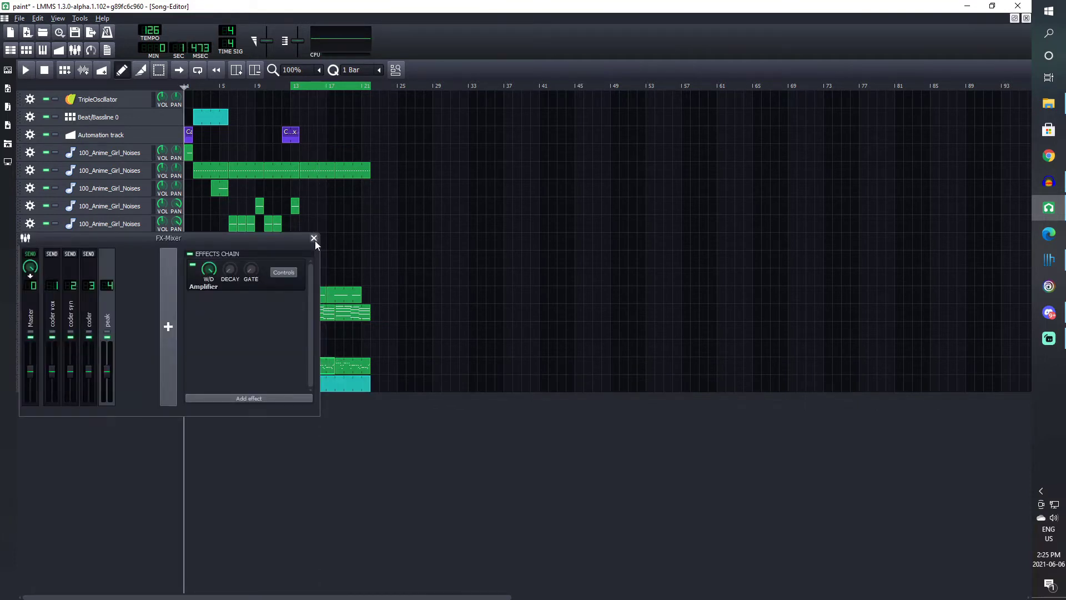
# Step: Close the FX-Mixer and play the song to review the arrangement
pyautogui.click(315, 241)
pyautogui.click(31, 72)
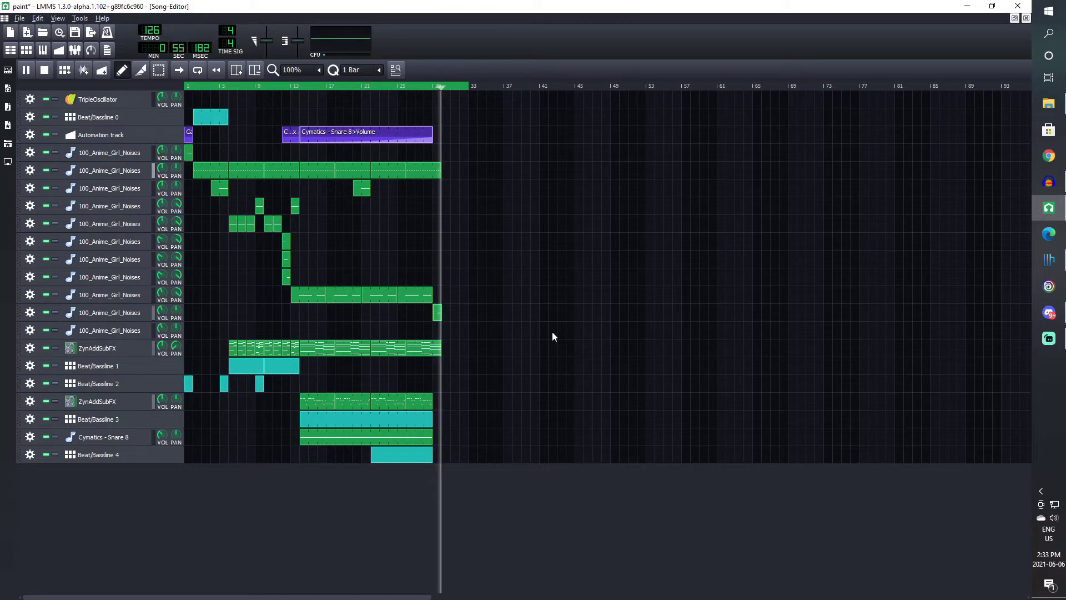
# Step: Add a clip at bar 30 on the lowest 100_Anime_Girl_Noises track, open its notes, and audition a pitch
pyautogui.doubleClick(446, 337)
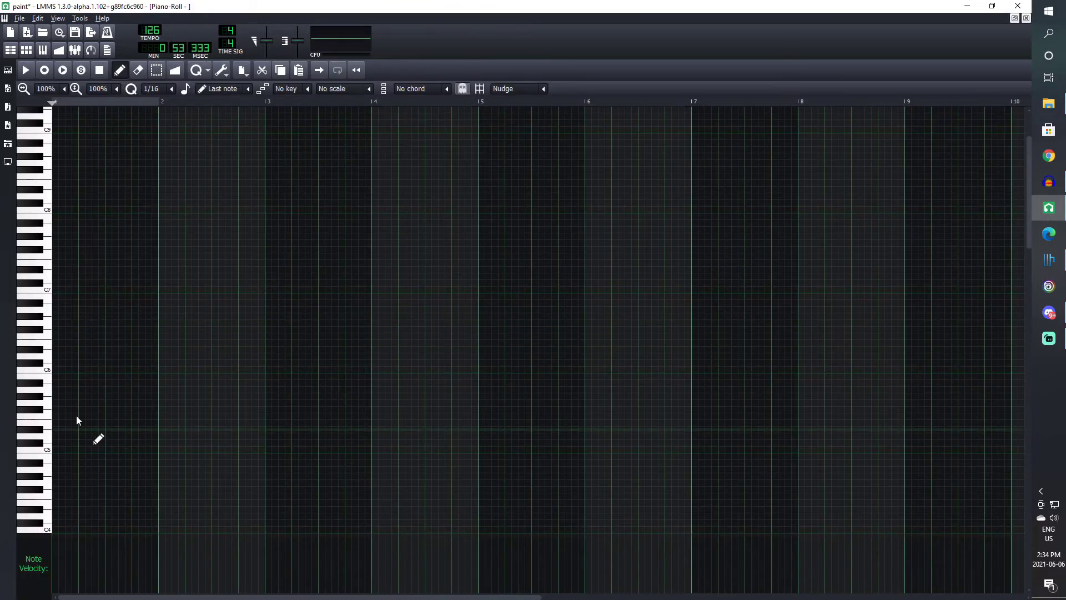
pyautogui.click(48, 472)
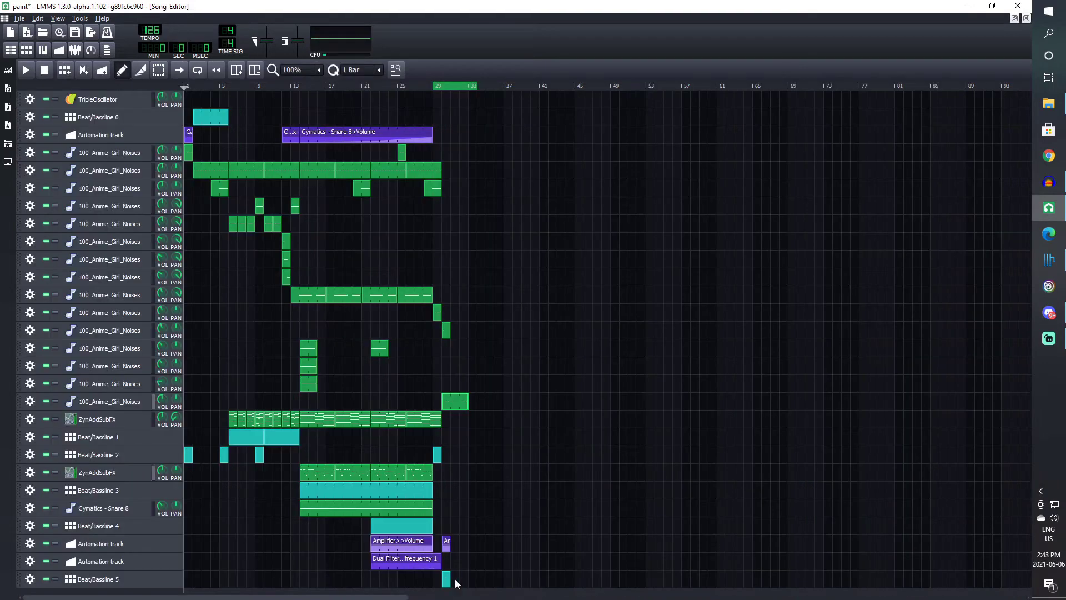
# Step: Extend the Beat/Bassline 5 clip at bar 30 to four bars, open its pattern, and stop playback
pyautogui.moveTo(450, 579); pyautogui.dragTo(474, 579)
pyautogui.doubleClick(458, 579)
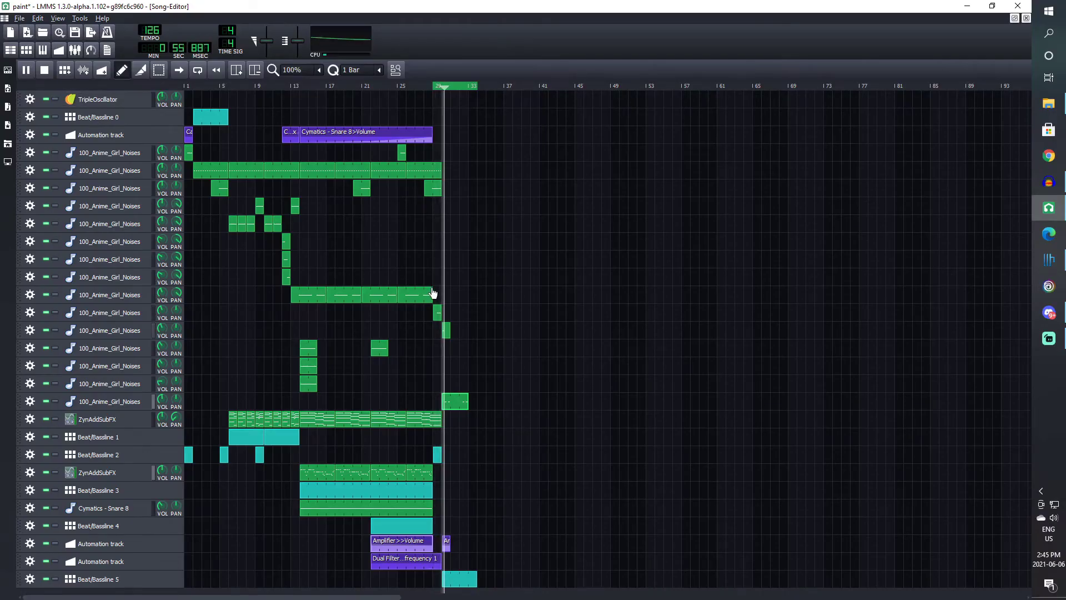
pyautogui.press('space')
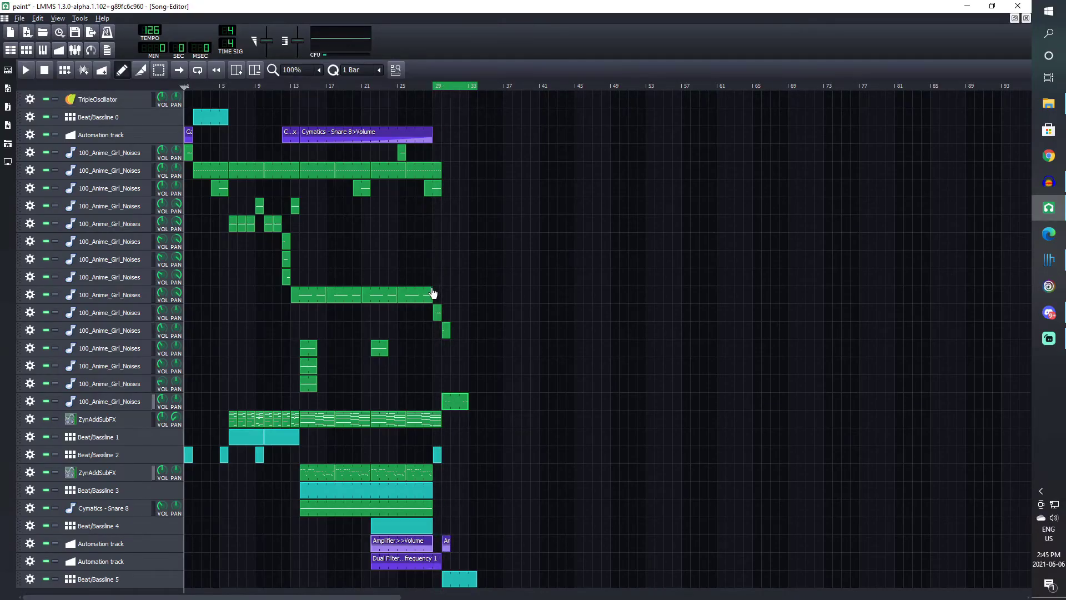
# Step: Add a new ZynAddSubFX instrument track below the existing tracks and hide the instrument list
pyautogui.click(8, 70)
pyautogui.moveTo(70, 407); pyautogui.dragTo(240, 442)
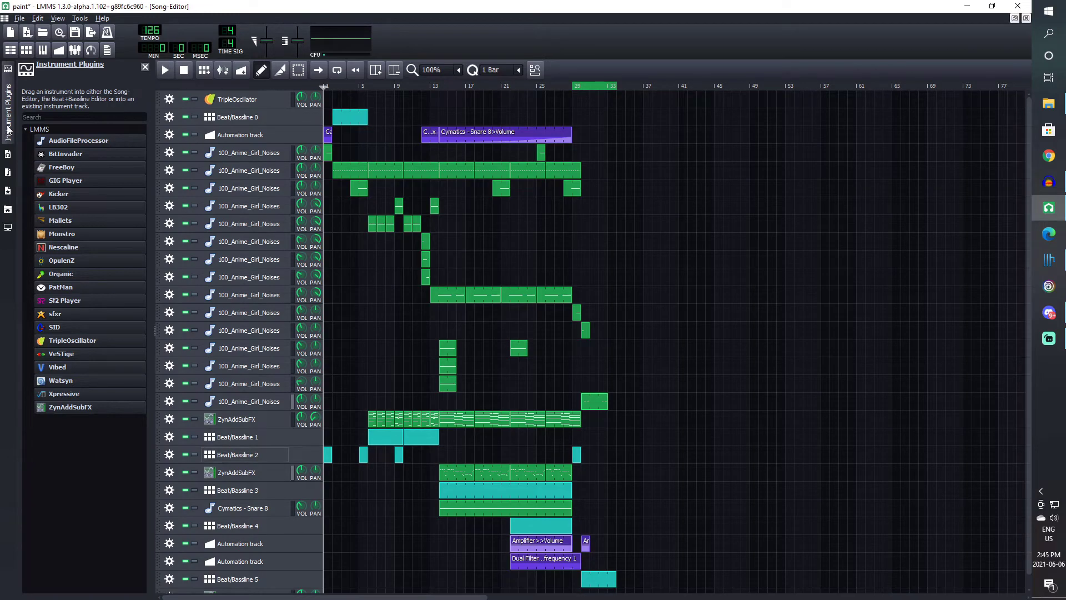
pyautogui.click(8, 129)
# Step: Set the new ZynAddSubFX voice oscillator's base function to Power and bring up its base function modulation options
pyautogui.scroll(-1, 500, 522)
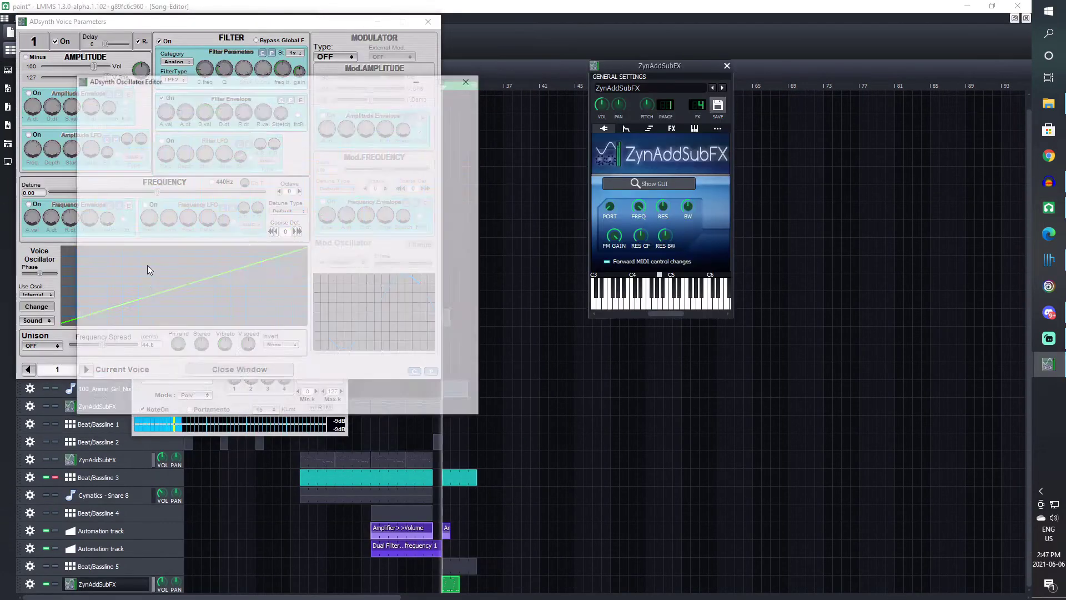
pyautogui.click(302, 250)
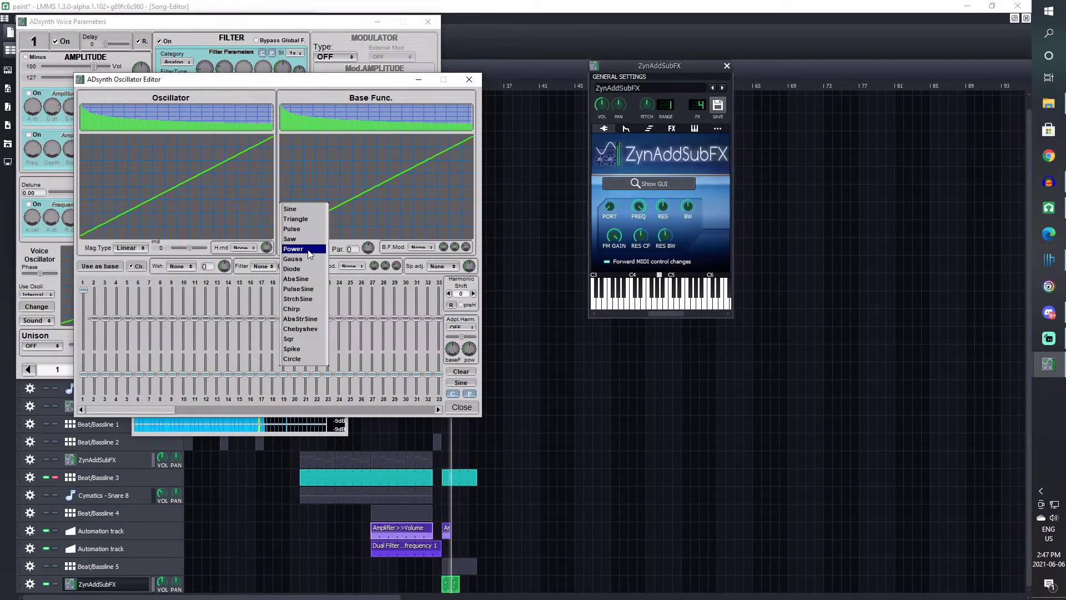
pyautogui.click(293, 248)
pyautogui.click(421, 246)
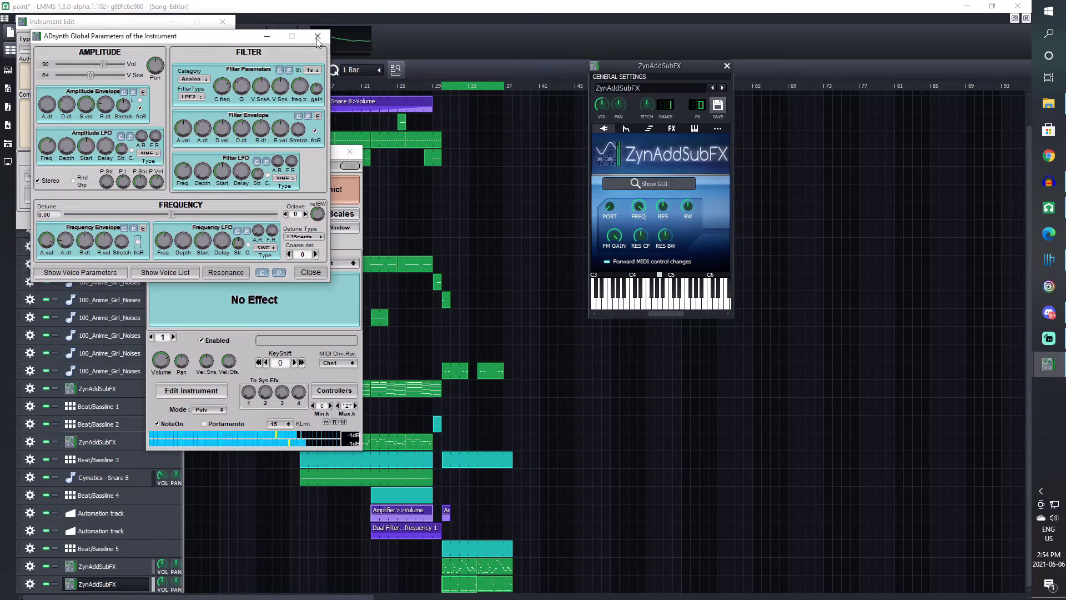
# Step: Close the ADsynth parameters, the instrument editor, the ZynAddSubFX interface and the instrument's settings window
pyautogui.click(317, 36)
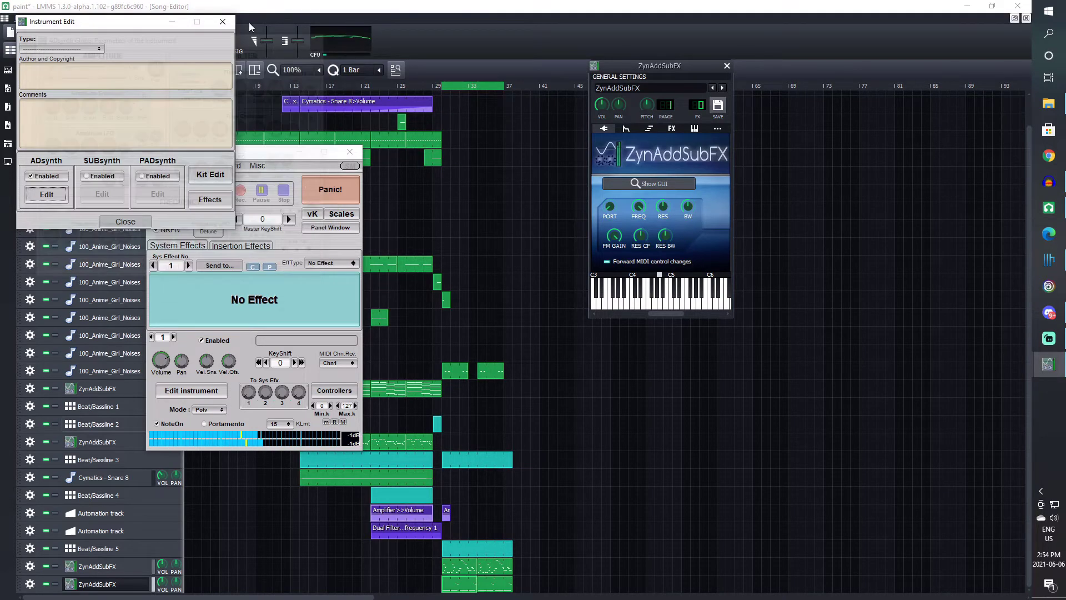
pyautogui.click(223, 21)
pyautogui.click(349, 152)
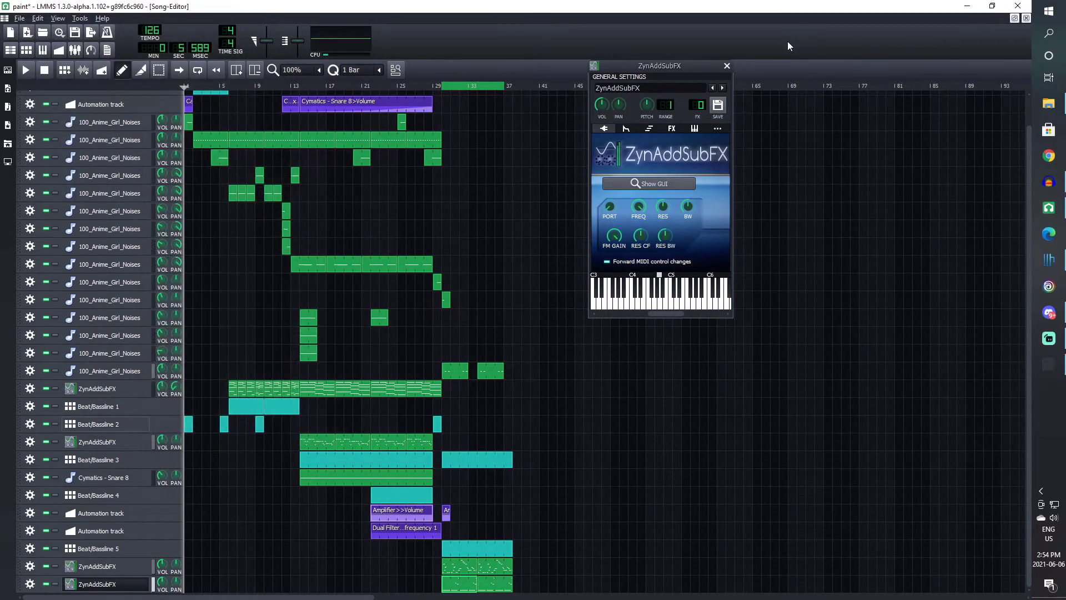
pyautogui.click(727, 66)
# Step: Play the looped section, route the lowest ZynAddSubFX track to FX channel 4, and stop playback
pyautogui.click(26, 70)
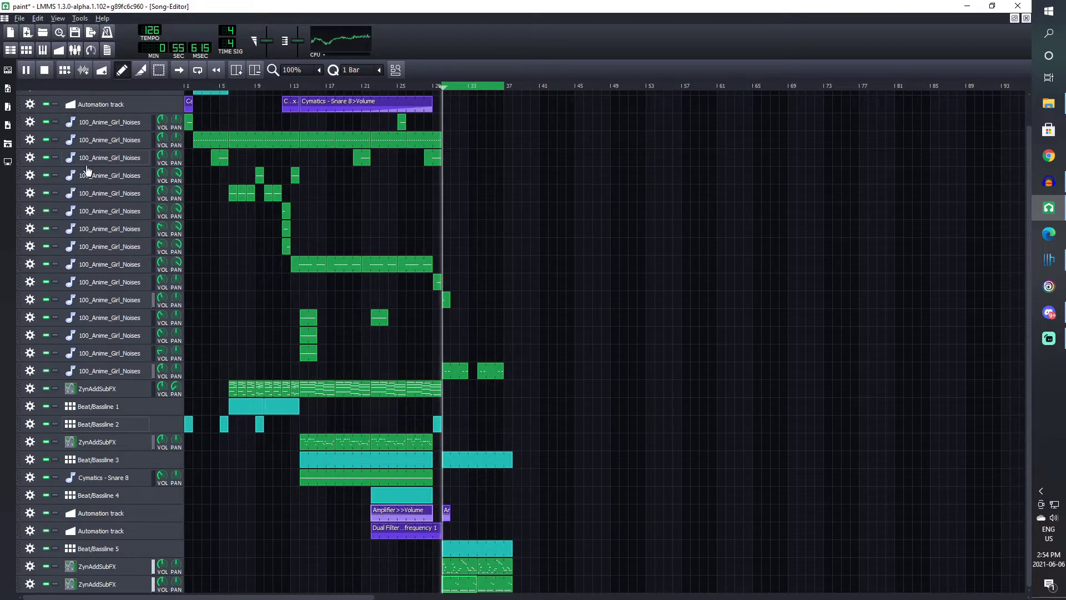
pyautogui.click(111, 584)
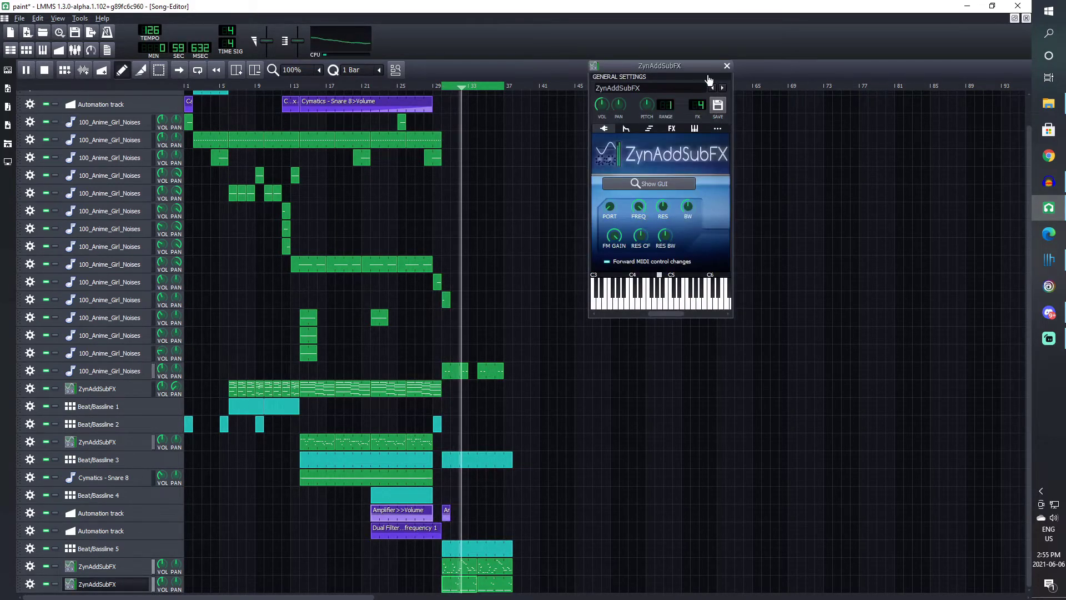
pyautogui.click(726, 66)
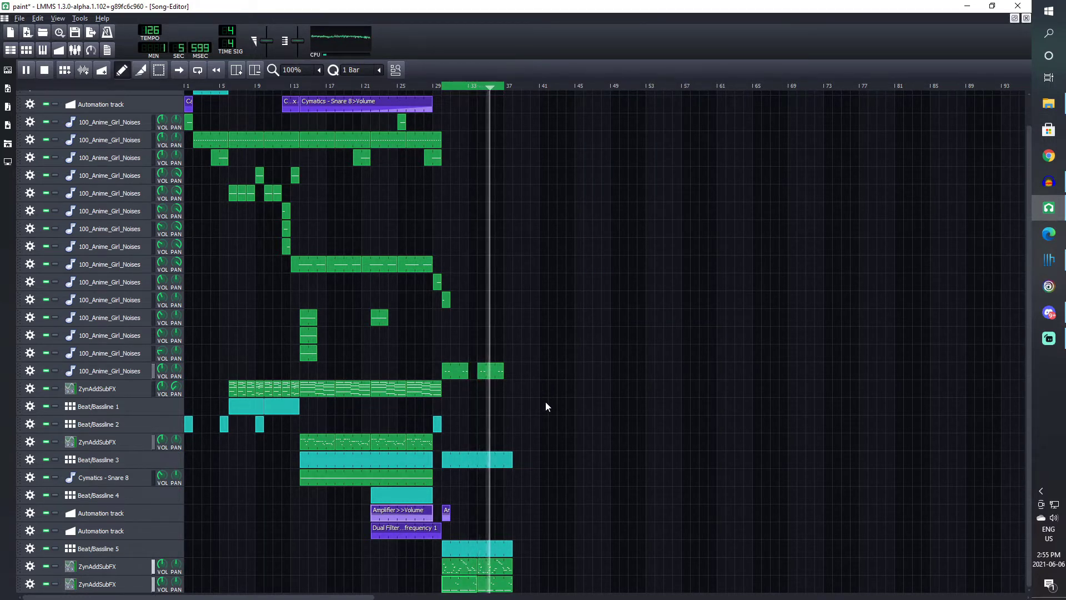
pyautogui.press('space')
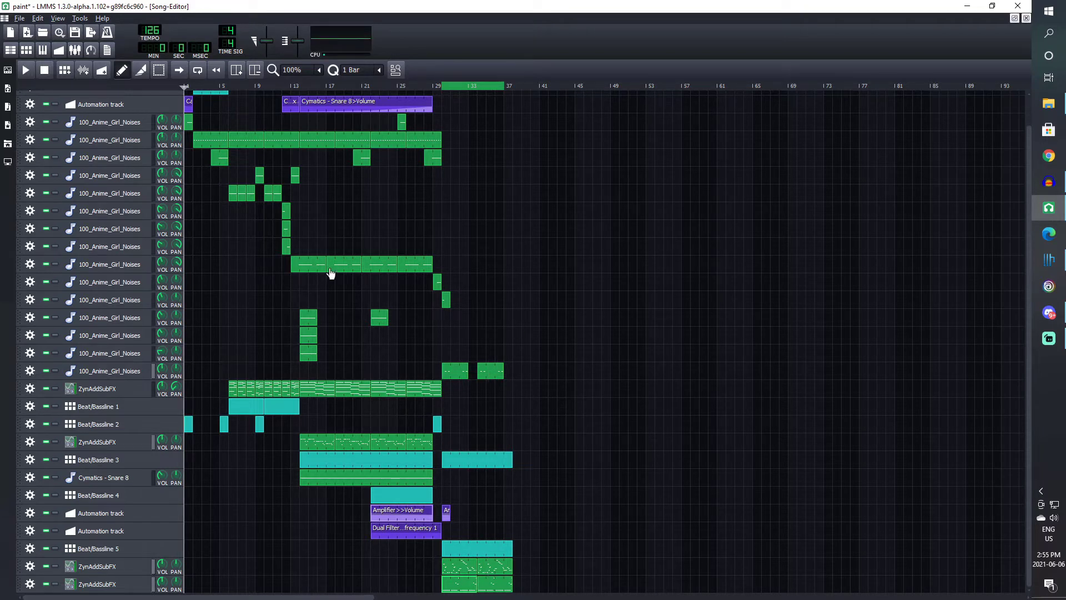
# Step: Clone the lowest 100_Anime_Girl_Noises track and shift the copy's sample region in AudioFileProcessor
pyautogui.click(31, 370)
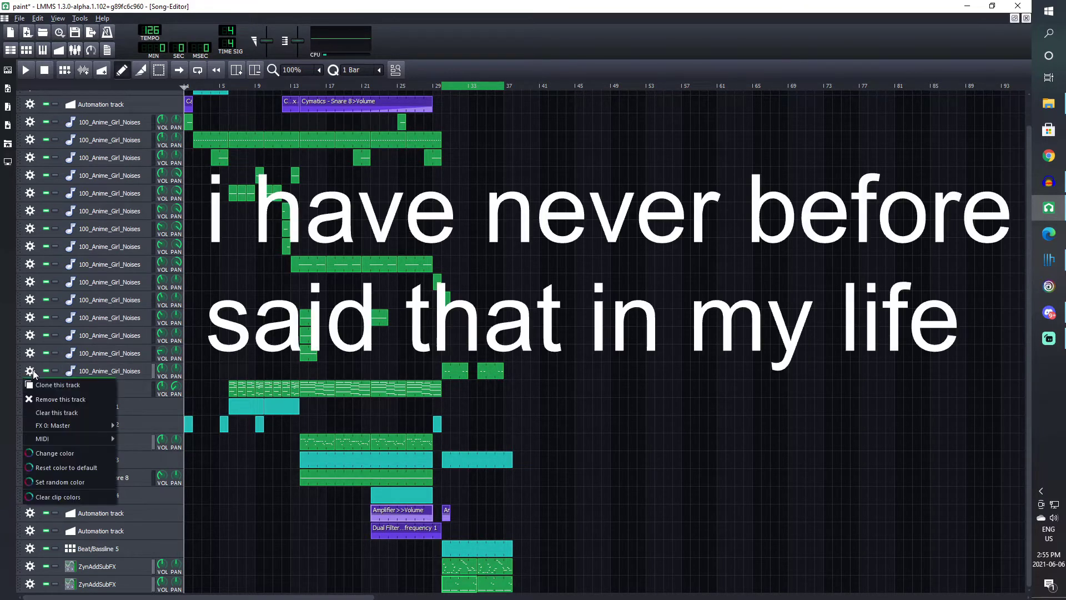
pyautogui.click(56, 381)
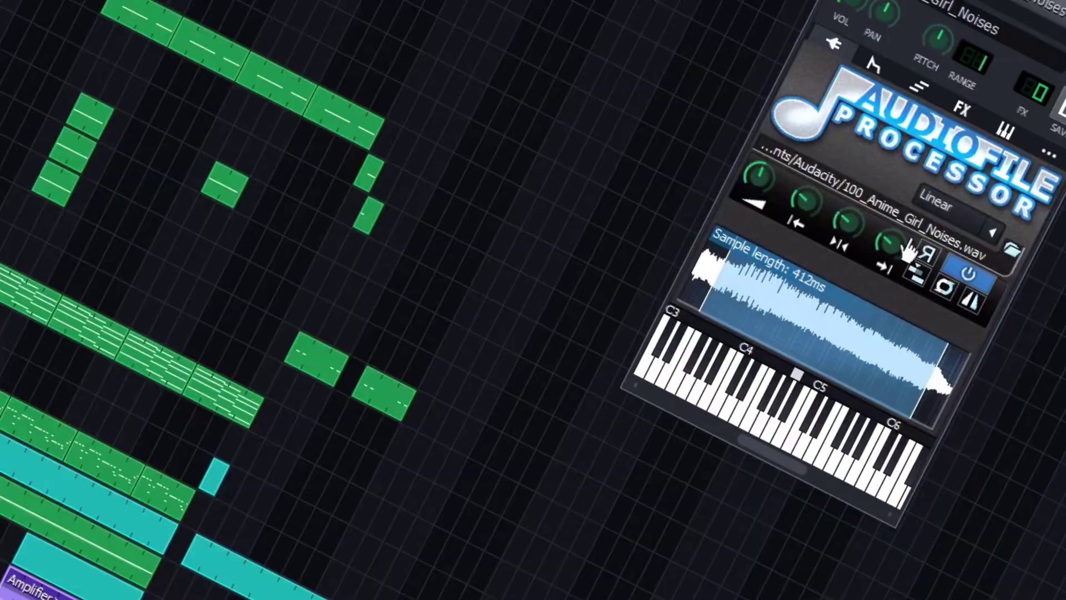
pyautogui.moveTo(670, 199); pyautogui.dragTo(759, 5)
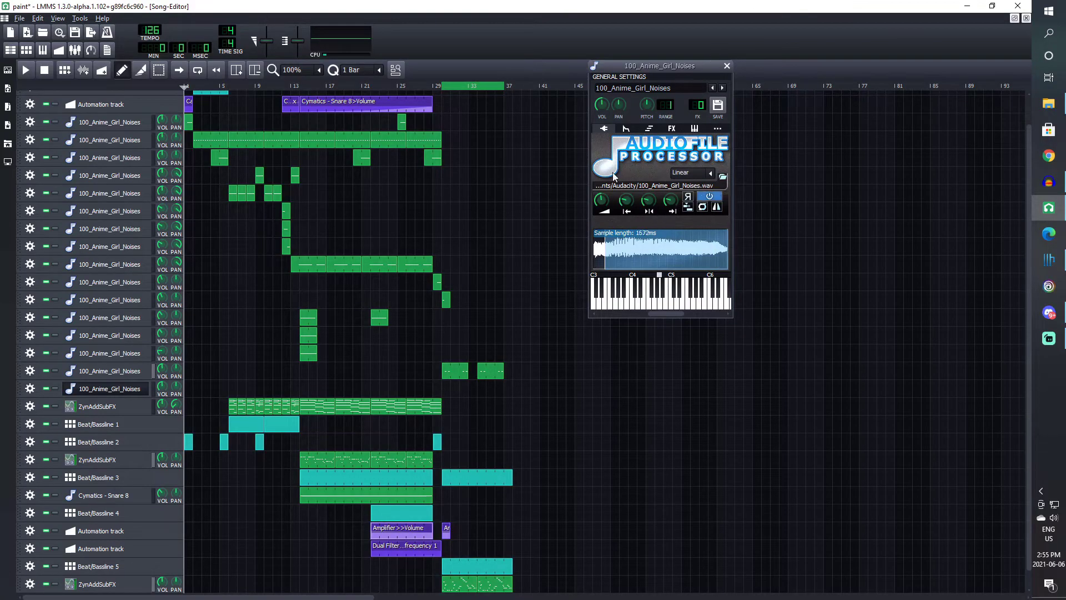
# Step: Fine-tune the cloned track's sample slice and adjust the hold time of its envelope
pyautogui.moveTo(605, 205); pyautogui.dragTo(603, 201)
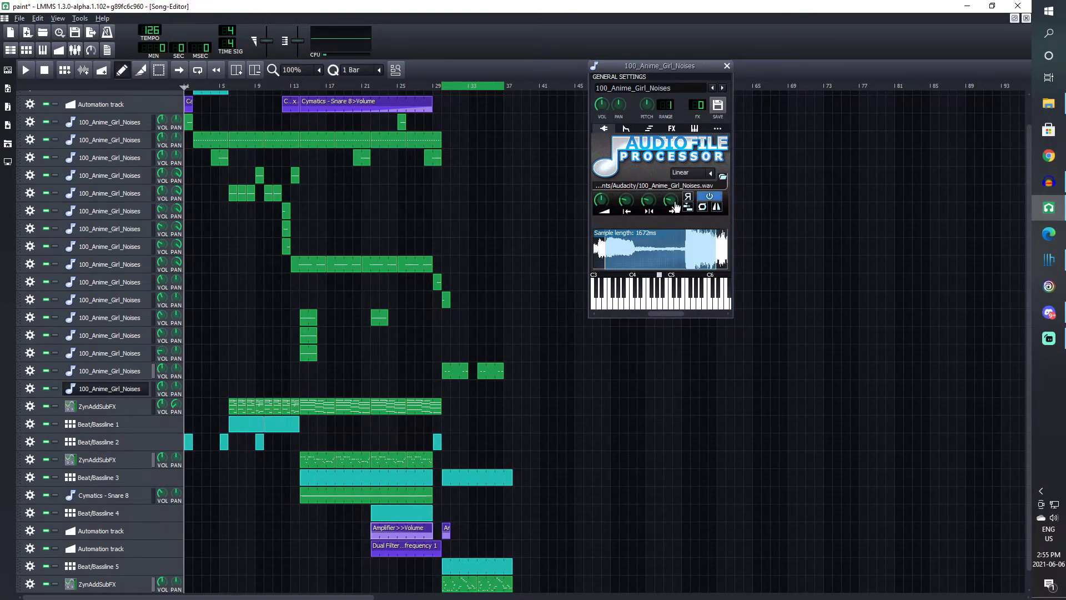
pyautogui.moveTo(676, 207); pyautogui.dragTo(698, 144)
pyautogui.click(626, 128)
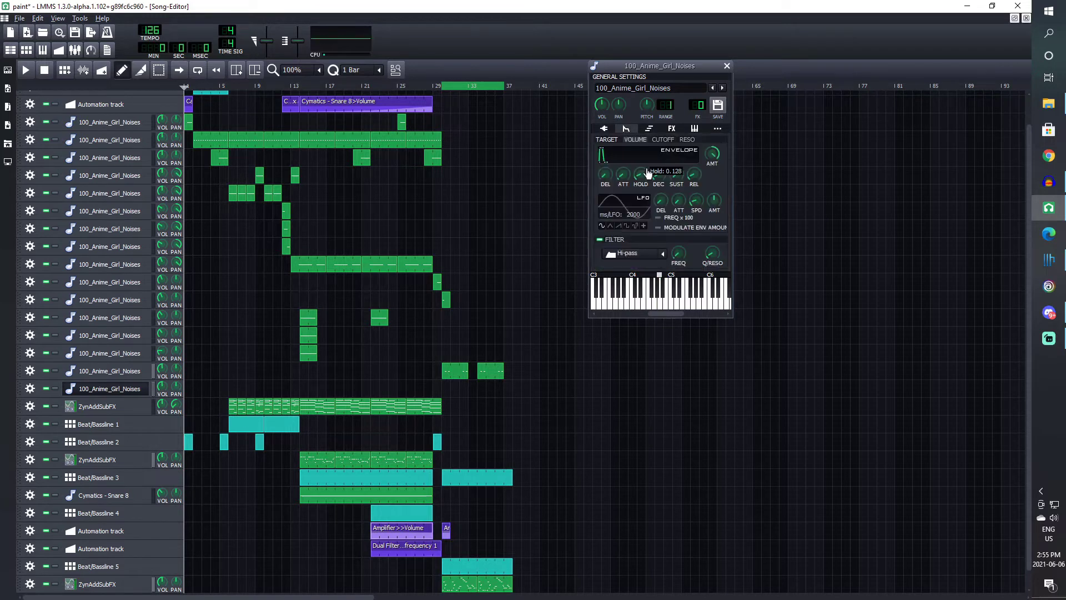
# Step: Audition pitches for the cloned track, draw repeated sixteenth notes on G#6 through the rest of bar 1, and play them
pyautogui.press('F7')
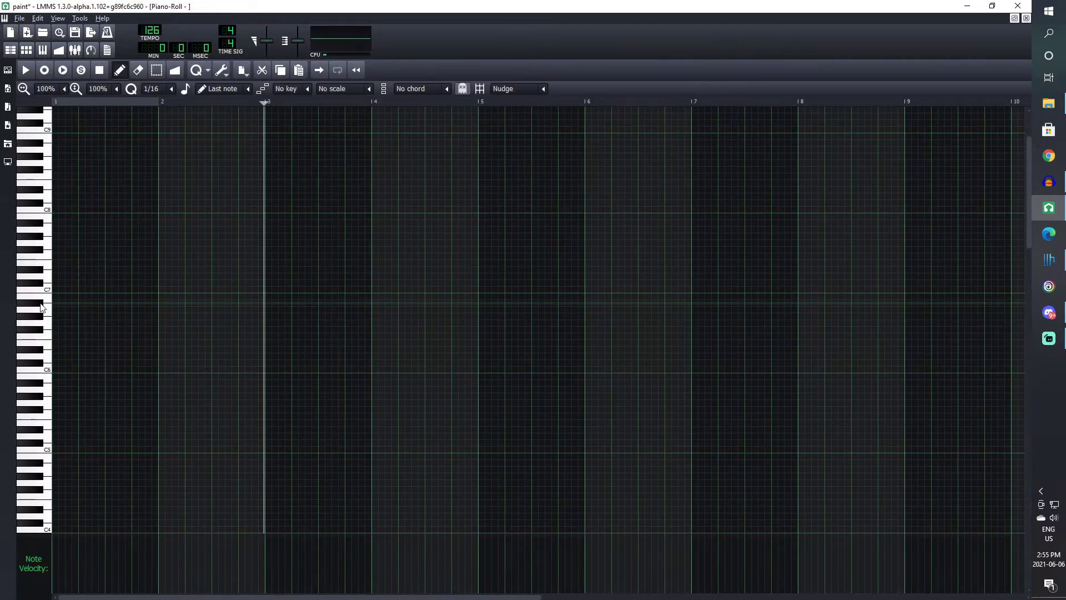
pyautogui.click(41, 307)
pyautogui.click(44, 327)
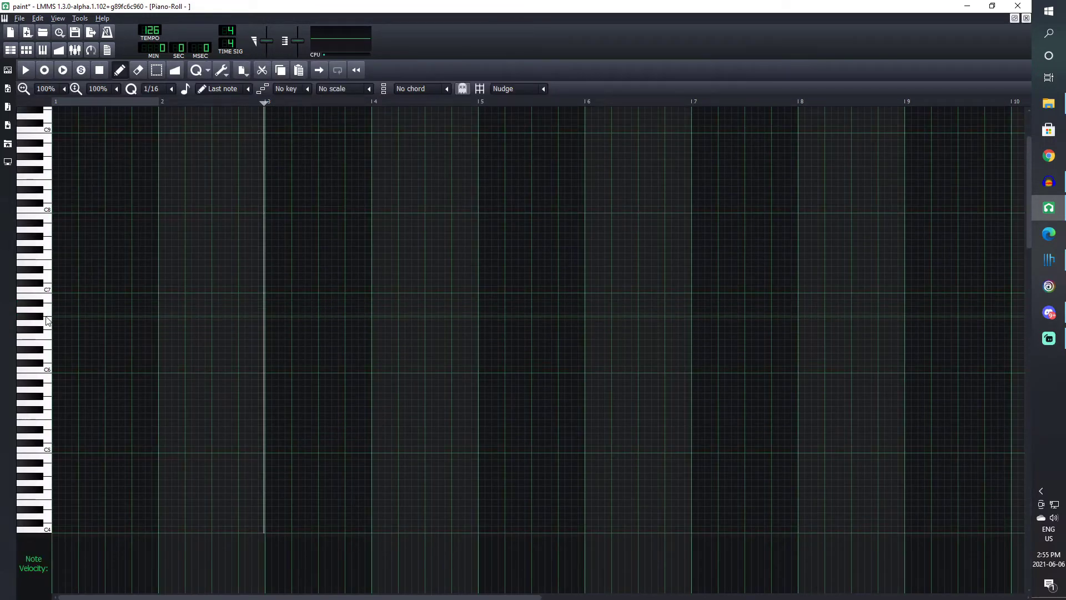
pyautogui.click(45, 316)
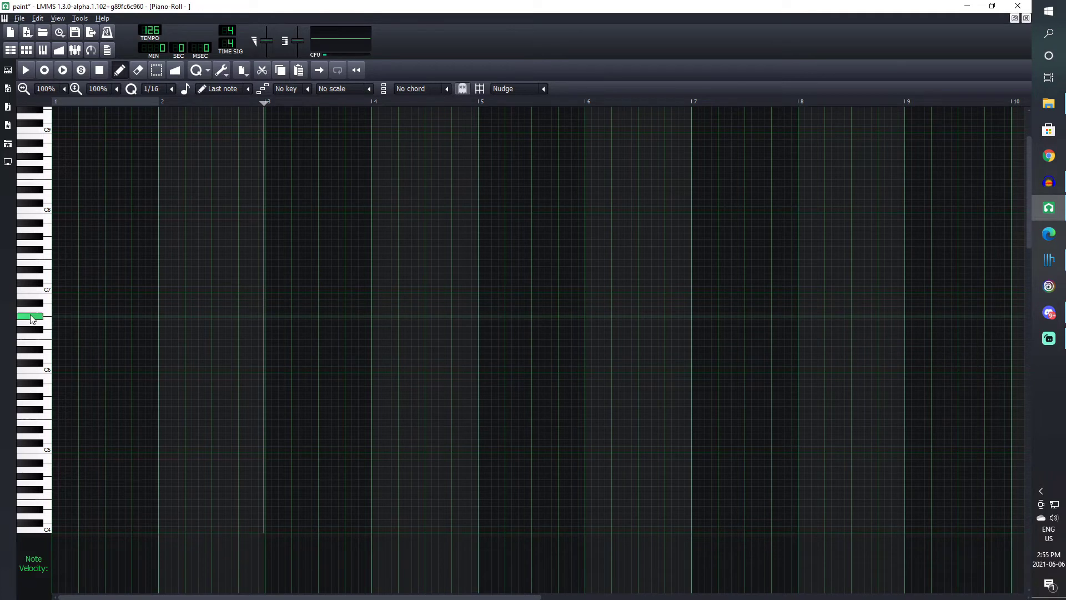
pyautogui.click(62, 317)
pyautogui.press('space')
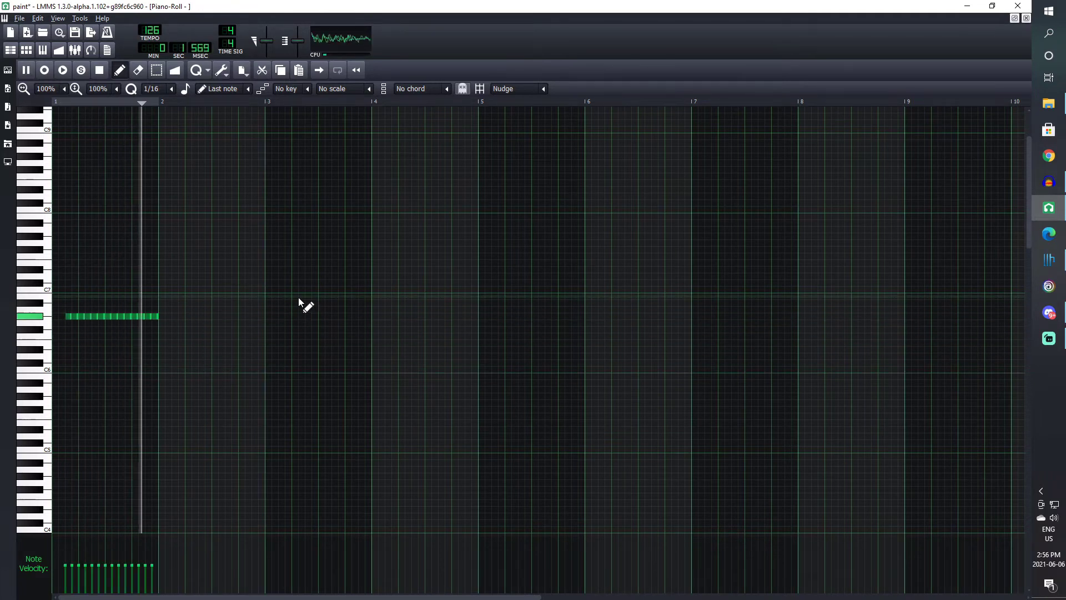
# Step: Return to the Song-Editor, play the song, and copy the new clip from bar 30 to bar 34
pyautogui.press('F5')
pyautogui.click(26, 70)
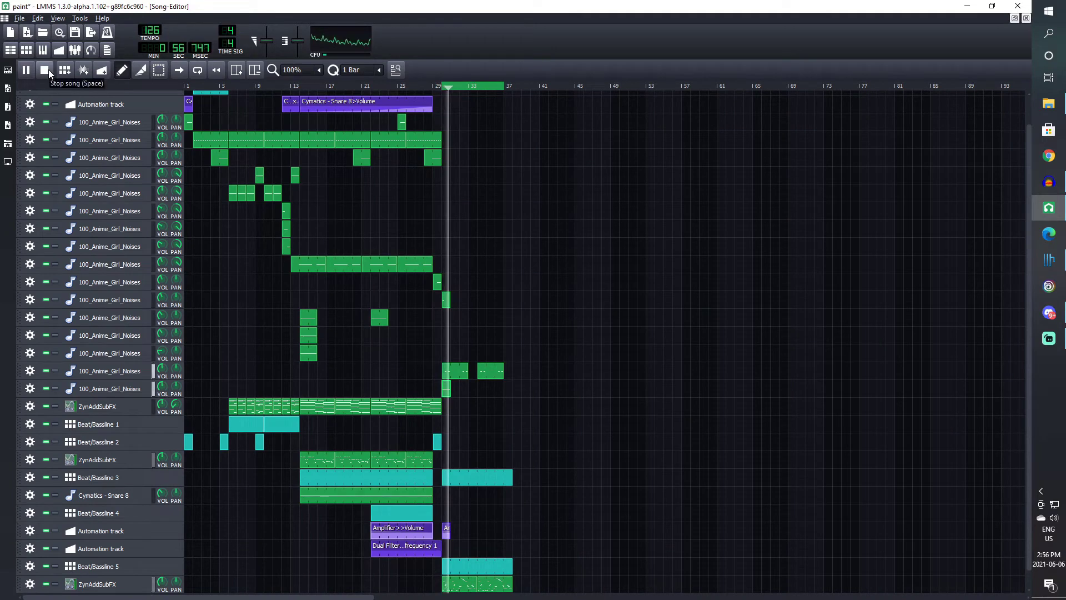
pyautogui.rightClick(445, 393)
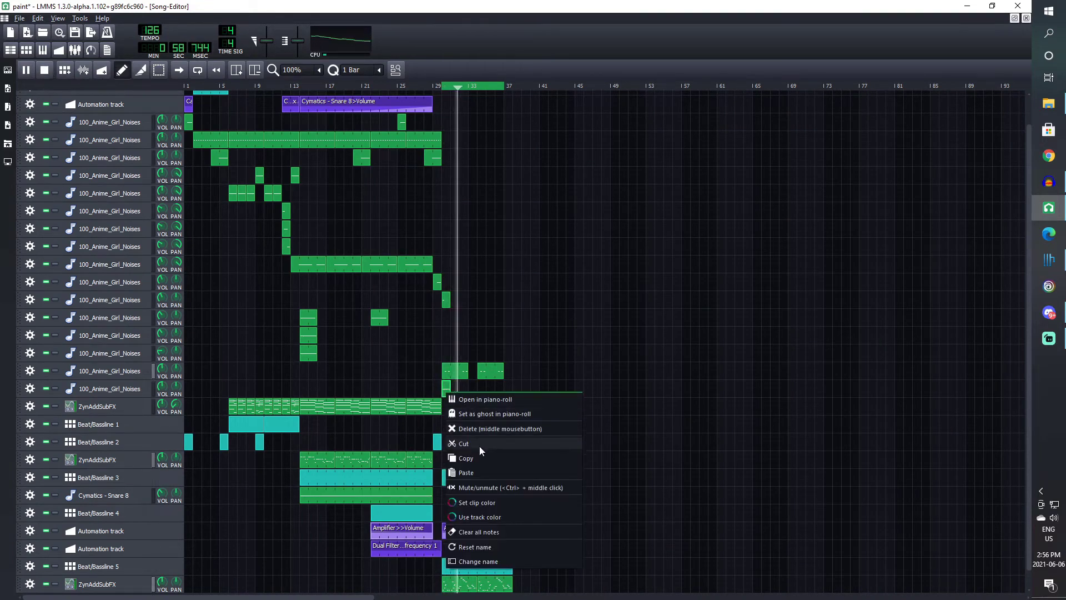
pyautogui.click(469, 392)
pyautogui.rightClick(482, 391)
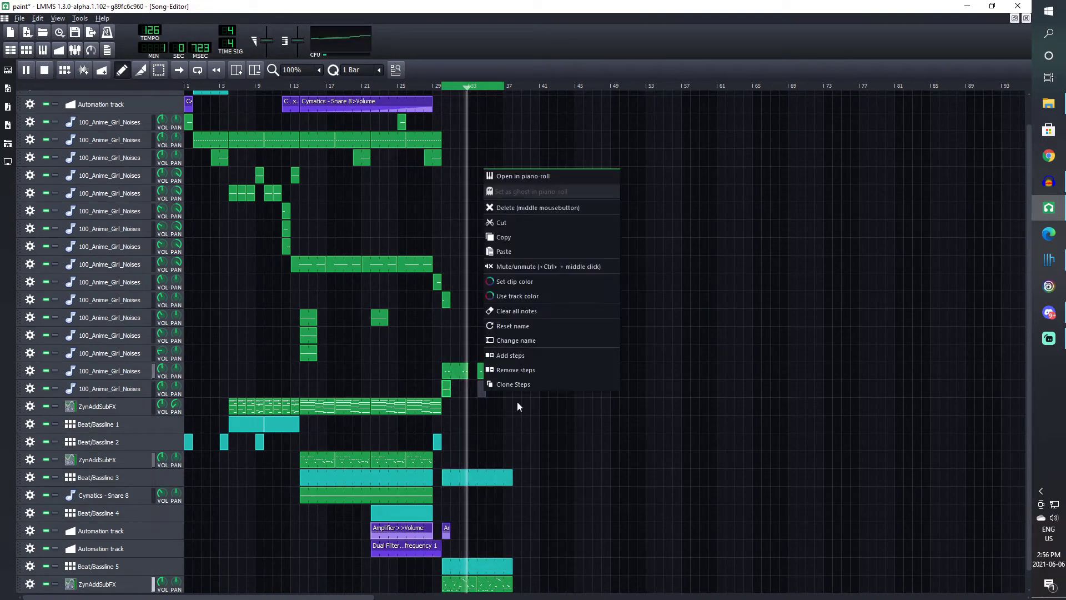
pyautogui.click(543, 251)
# Step: Paste the copied clip at bars 32 and 36 on the same 100_Anime_Girl_Noises track
pyautogui.rightClick(461, 390)
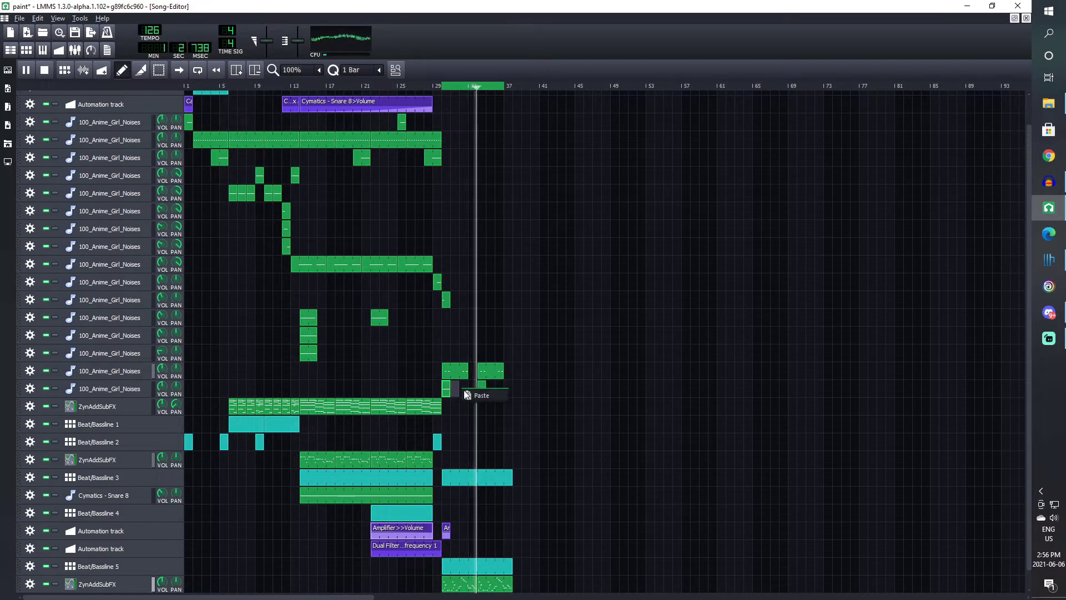
pyautogui.click(462, 387)
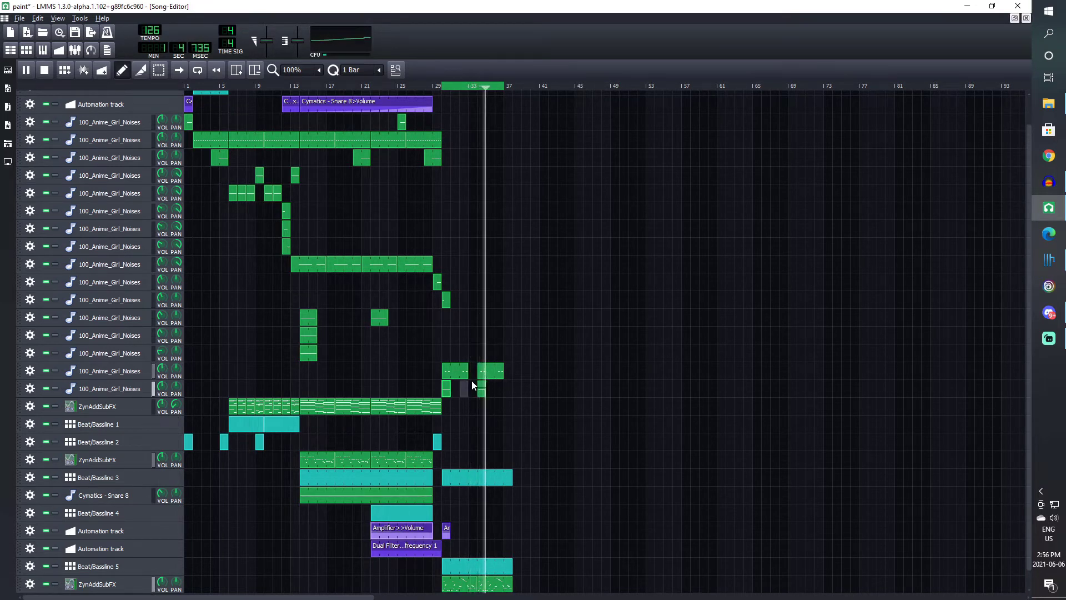
pyautogui.rightClick(465, 387)
pyautogui.click(483, 248)
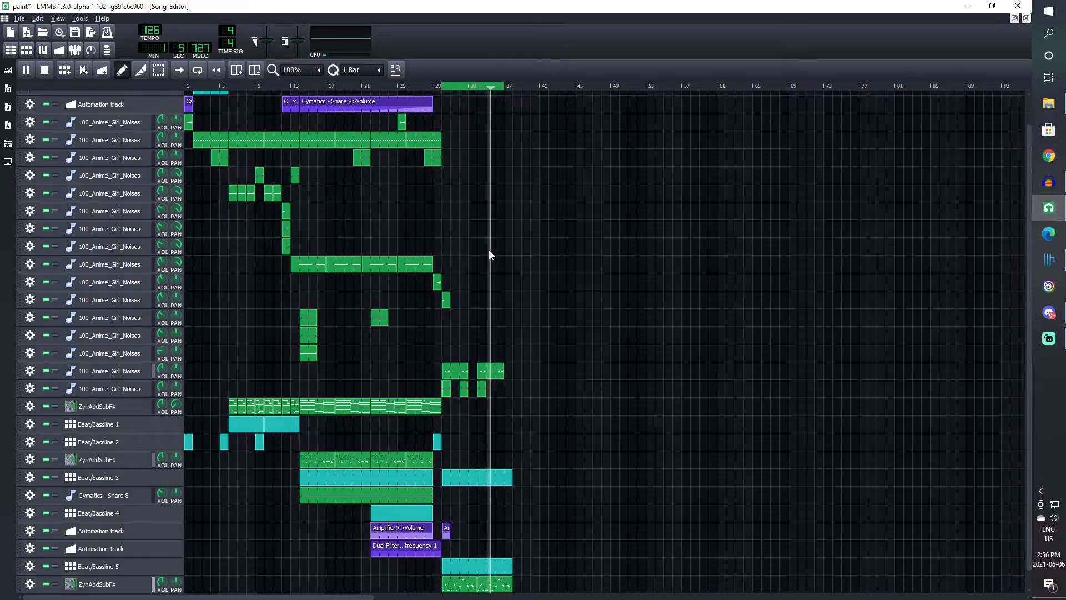
pyautogui.rightClick(500, 389)
pyautogui.click(538, 250)
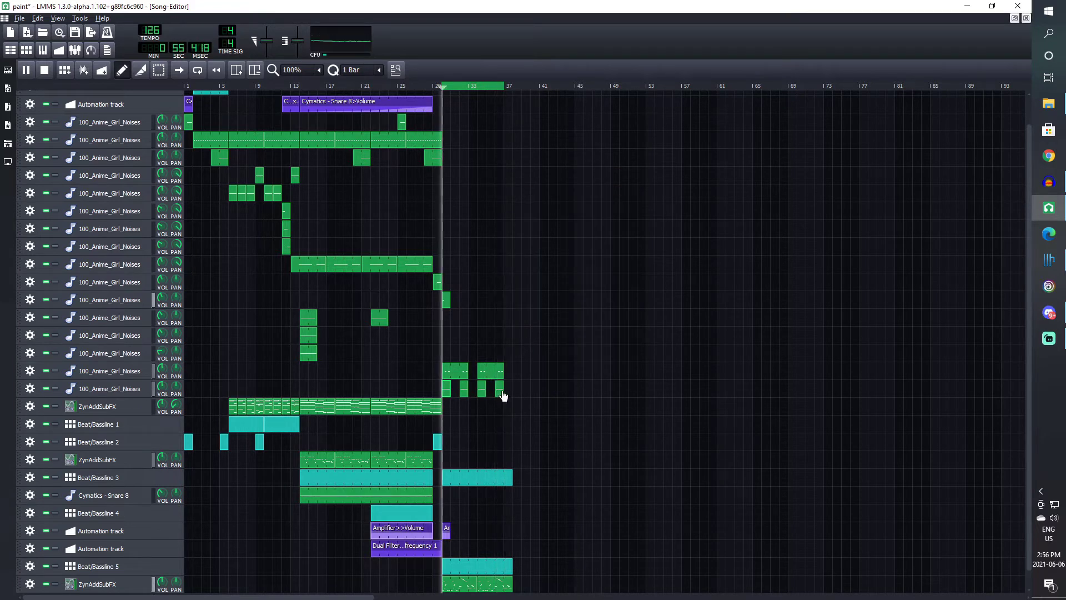
# Step: Stop playback, extend the loop region's end to bar 38, and save the project
pyautogui.press('space')
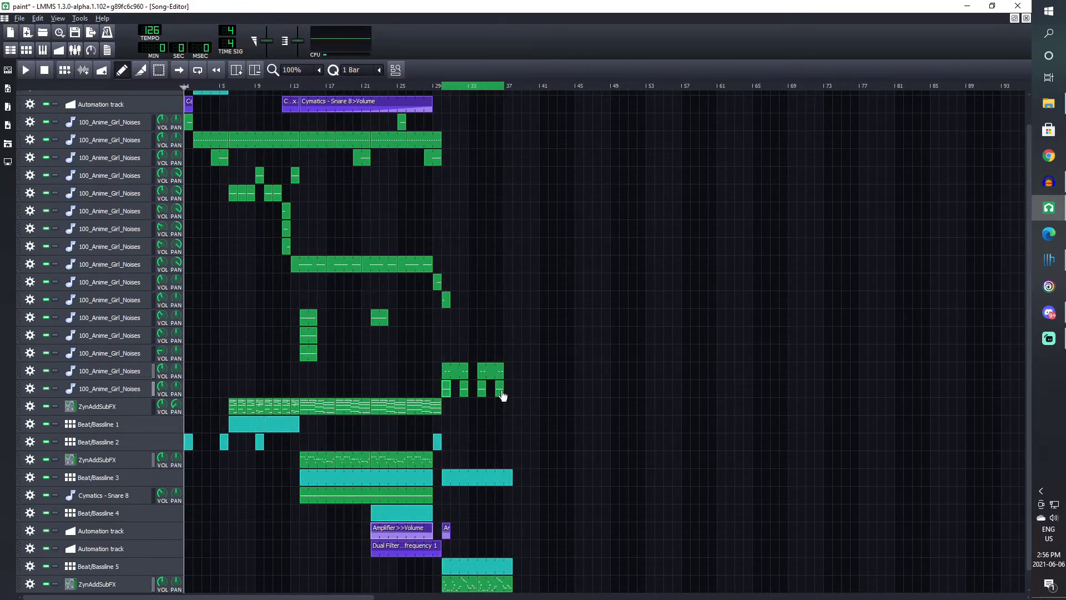
pyautogui.click(512, 85)
pyautogui.hotkey('ctrl', 's')
# Step: Clone the lowest 100_Anime_Girl_Noises track again and delete the clips copied onto the new track
pyautogui.scroll(-1, 221, 287)
pyautogui.click(32, 373)
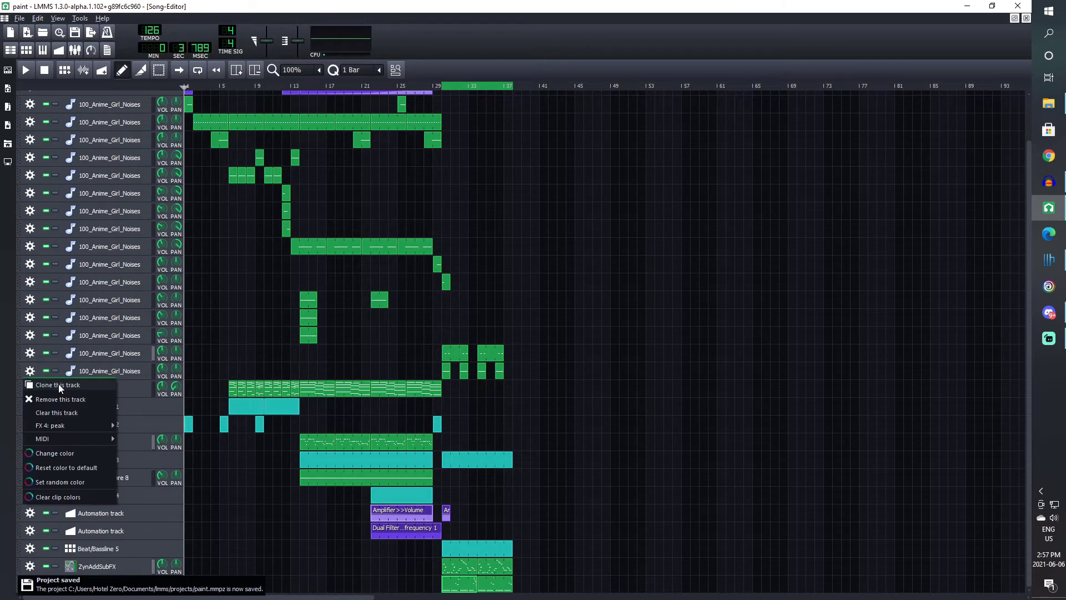
pyautogui.click(58, 384)
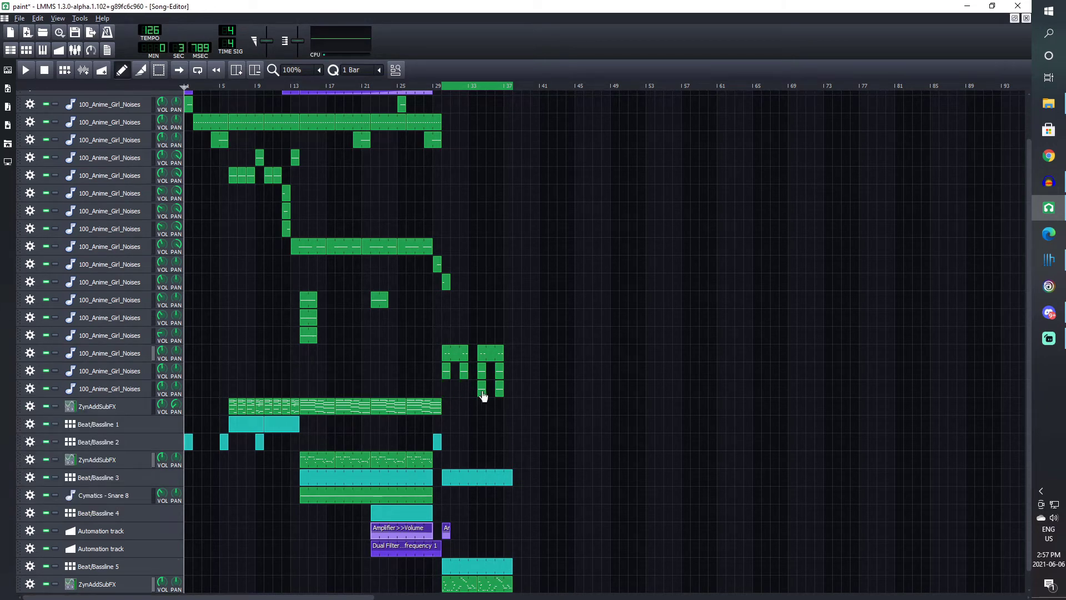
# Step: Trim the newly cloned lowest 100_Anime_Girl_Noises track's sample to a new slice about 1.7 seconds long
pyautogui.click(128, 392)
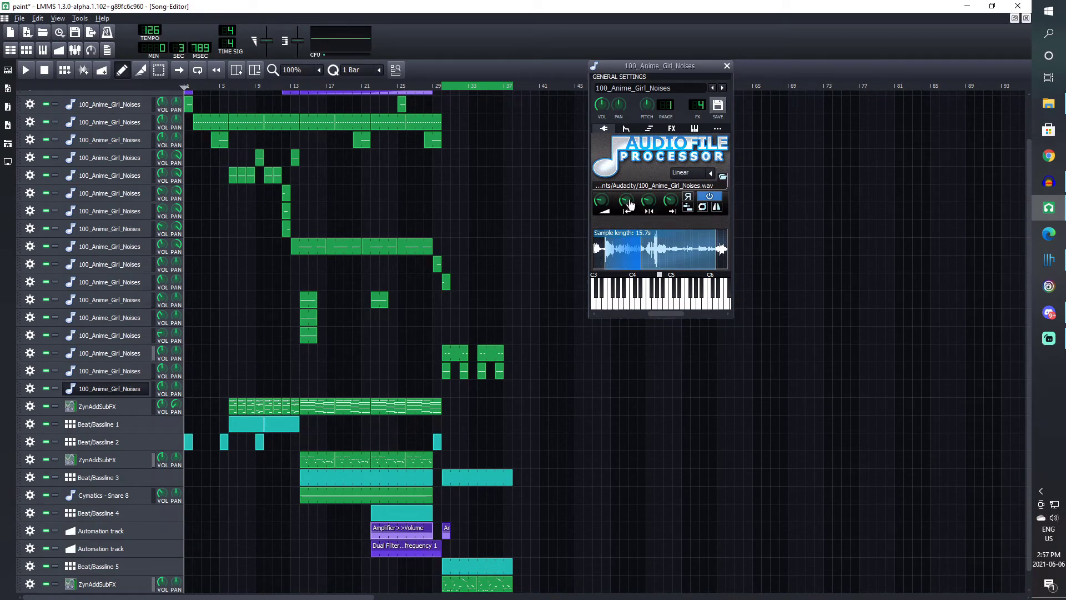
pyautogui.moveTo(630, 206); pyautogui.dragTo(631, 199)
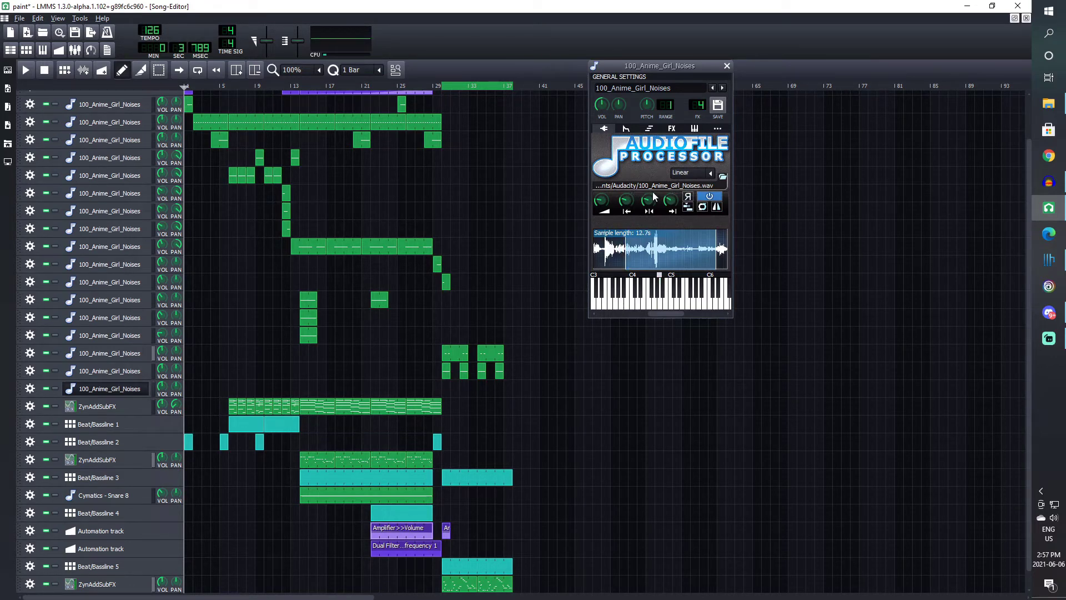
pyautogui.moveTo(672, 205); pyautogui.dragTo(666, 261)
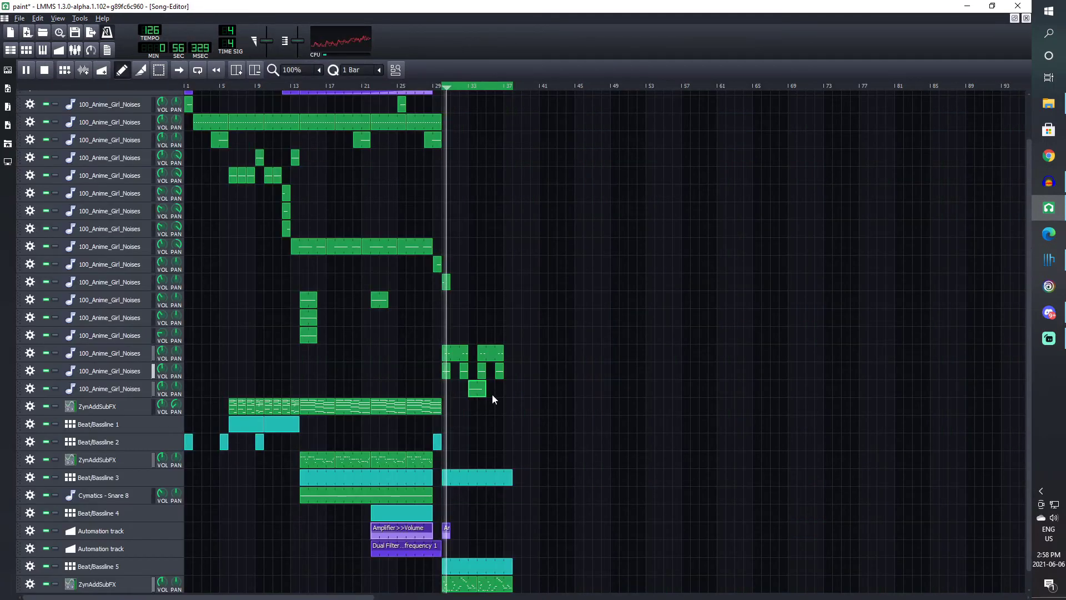
# Step: Raise the sample amplification on the lowest 100_Anime_Girl_Noises track while the song plays, and close its instrument window
pyautogui.click(117, 388)
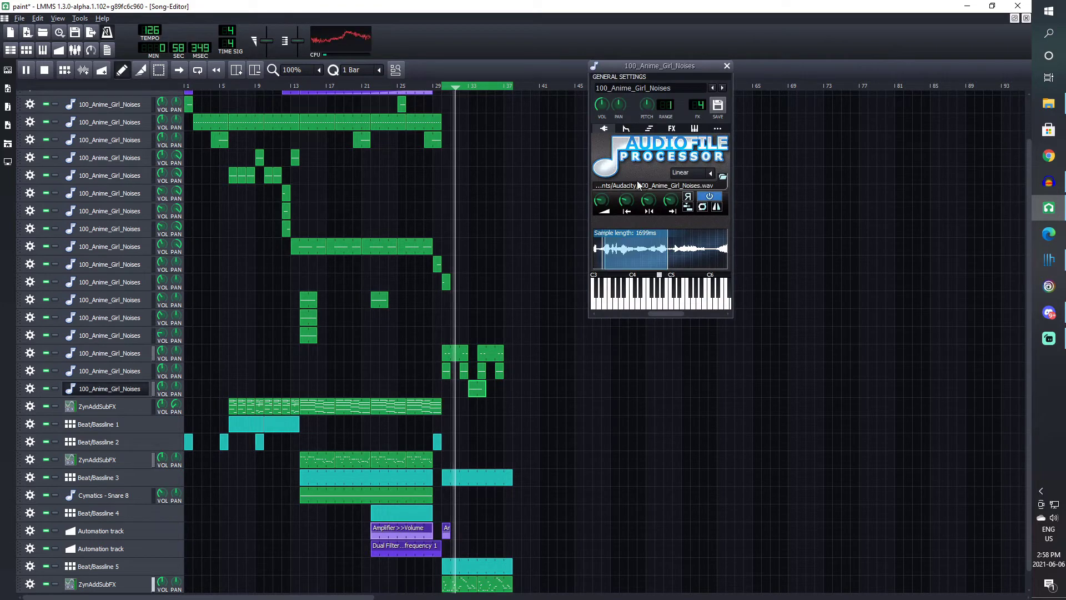
pyautogui.moveTo(601, 200); pyautogui.dragTo(629, 167)
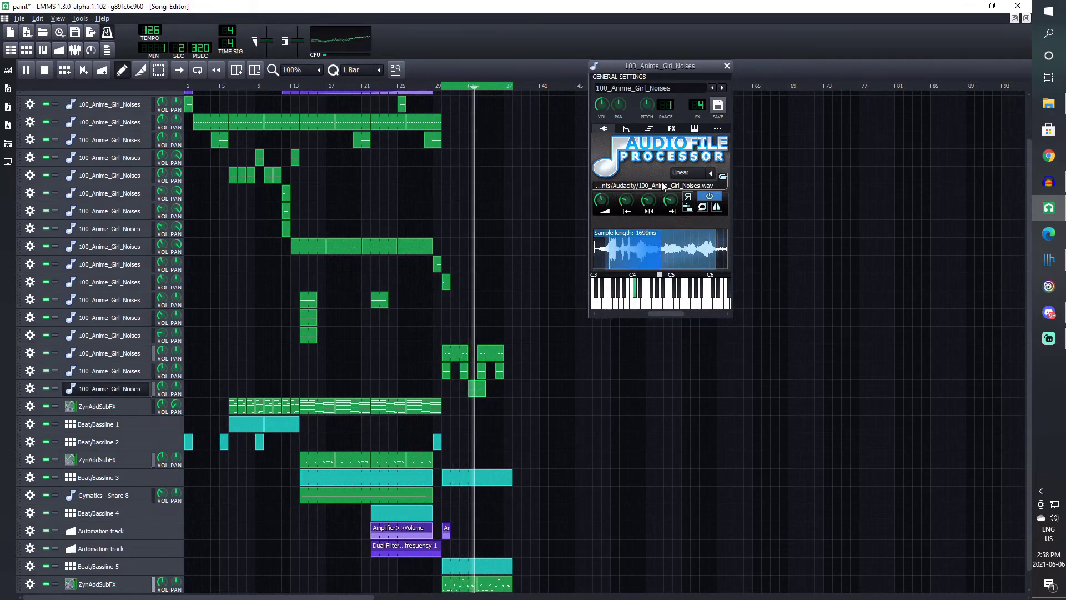
pyautogui.click(727, 65)
# Step: Shift the pitch of the long note in the bar 33 clip and return to the Song-Editor
pyautogui.doubleClick(476, 396)
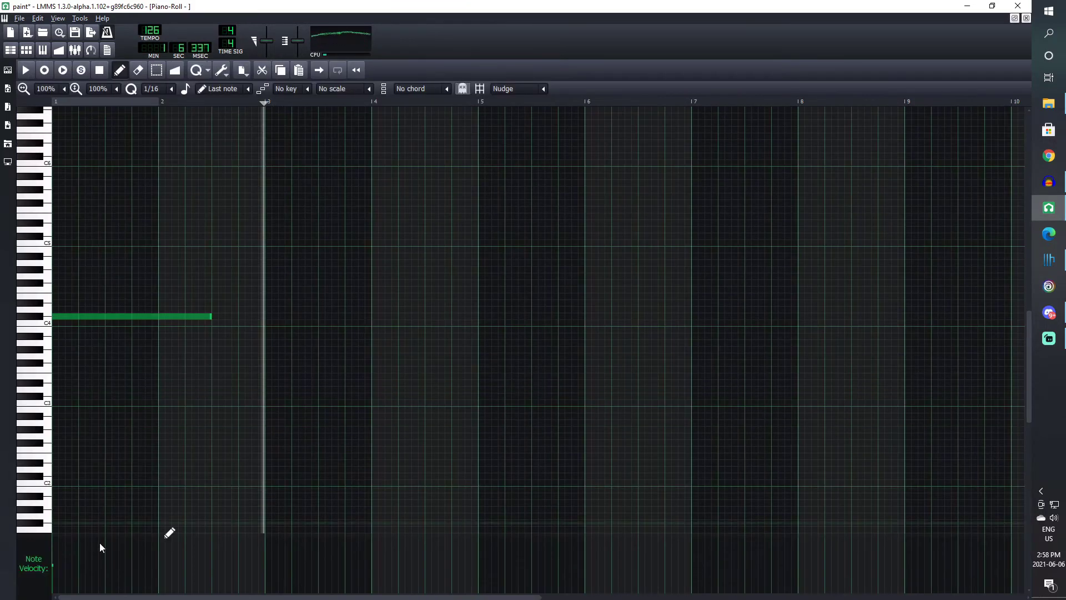
pyautogui.click(98, 307)
pyautogui.moveTo(98, 307); pyautogui.dragTo(105, 314)
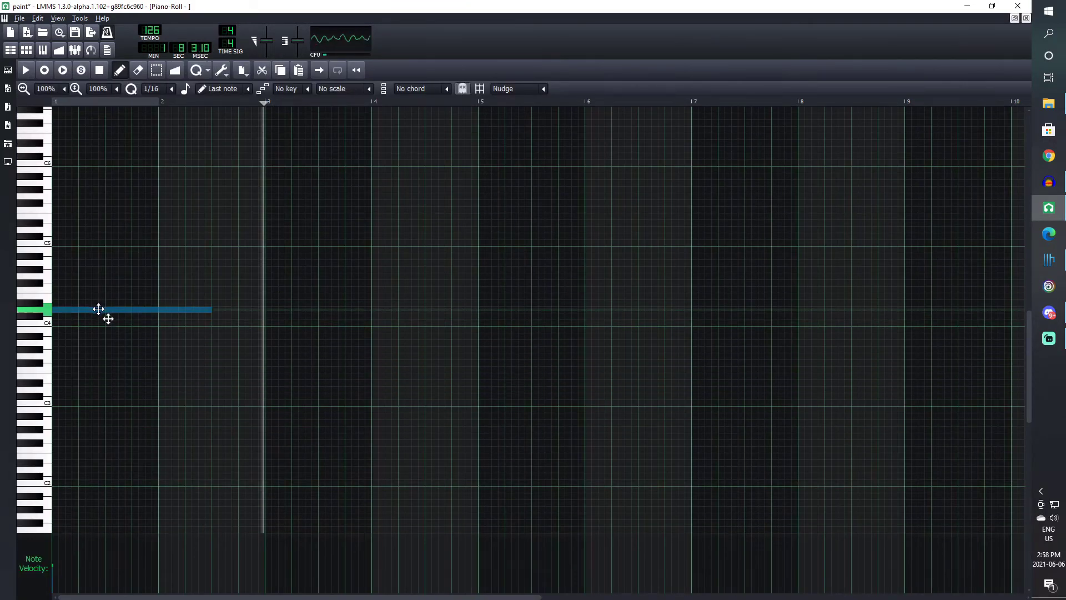
pyautogui.click(1026, 18)
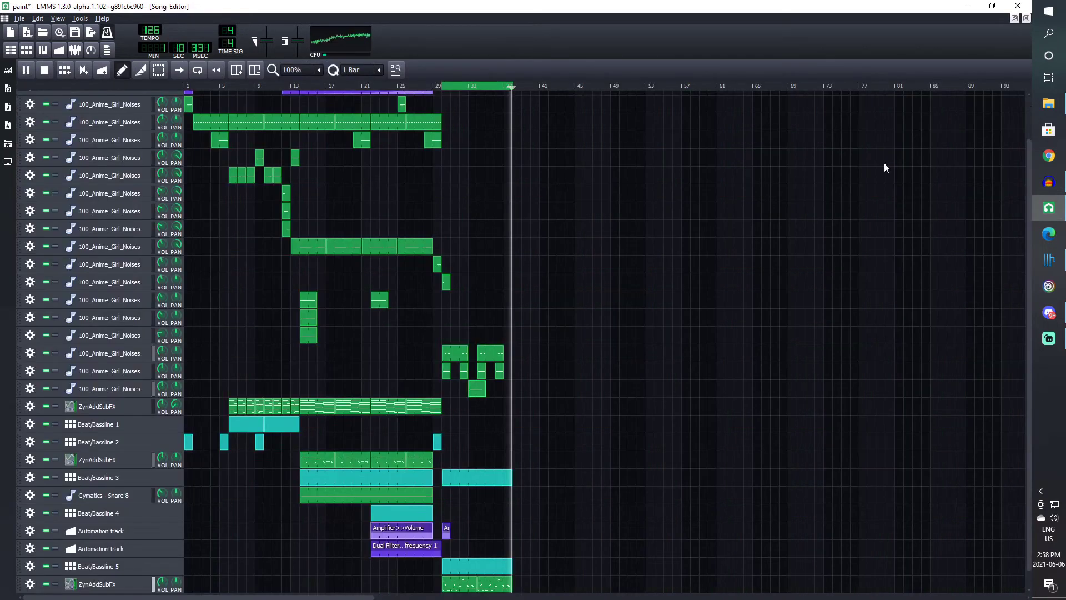
pyautogui.scroll(2, 510, 225)
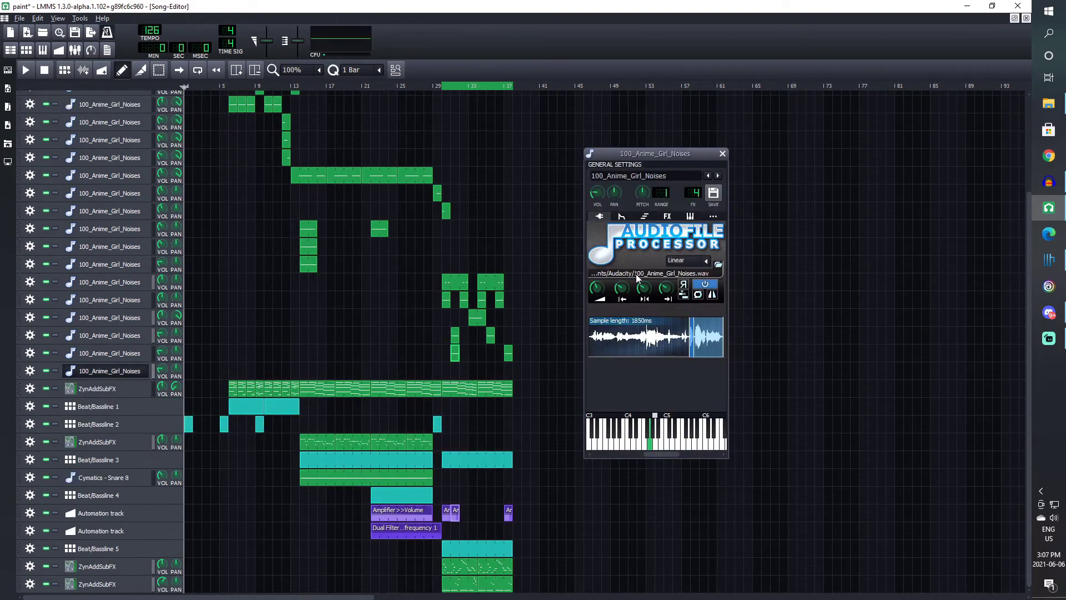
# Step: Trim the newest 100_Anime_Girl_Noises track's sample to a single sound about 279 ms long and preview it
pyautogui.moveTo(627, 293)
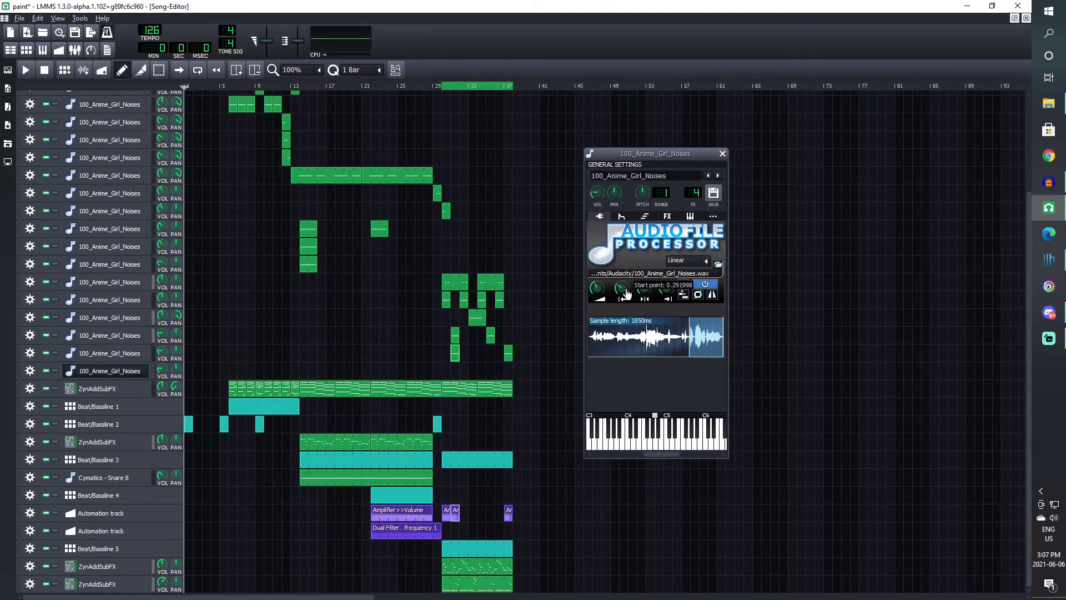
pyautogui.moveTo(666, 294); pyautogui.dragTo(670, 303)
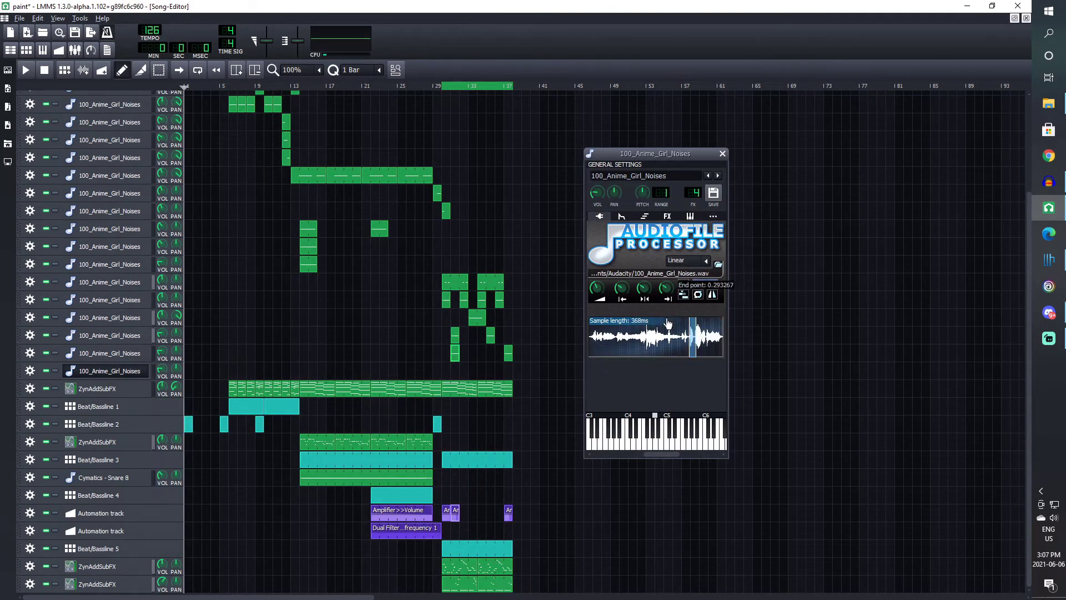
pyautogui.moveTo(597, 295); pyautogui.dragTo(597, 293)
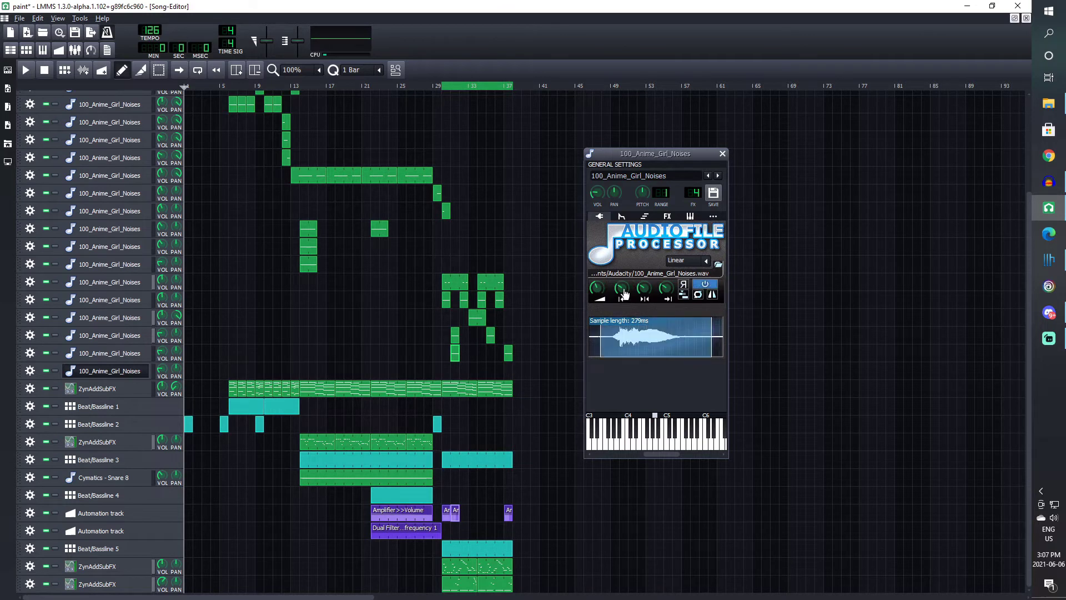
pyautogui.press('b')
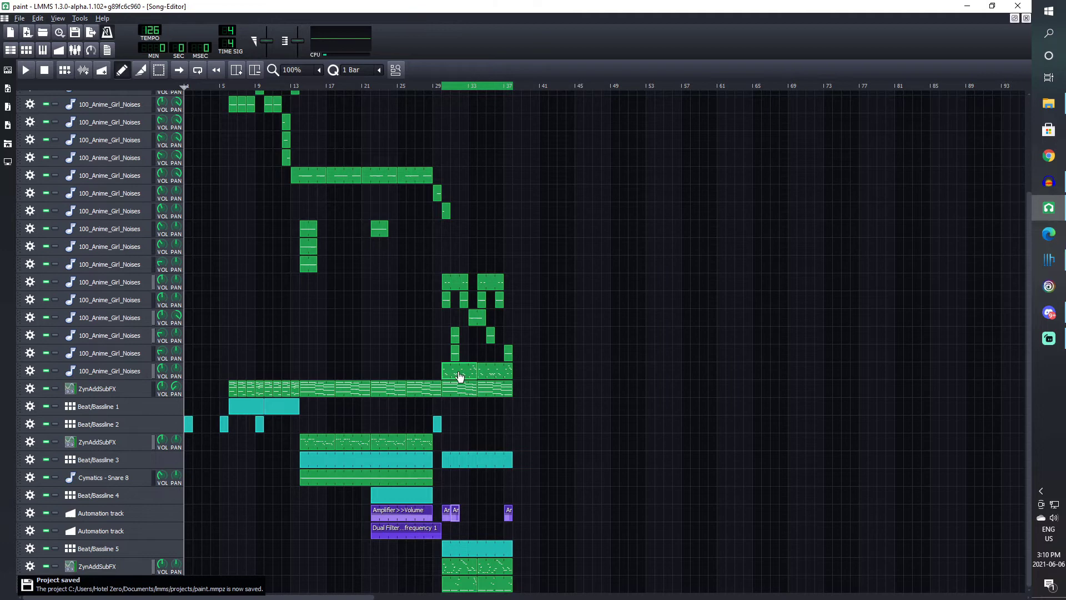
# Step: Play the bar 30 melody clip of the lowest 100_Anime_Girl_Noises track in the Piano-Roll and return to the Song-Editor
pyautogui.doubleClick(459, 376)
pyautogui.press('space')
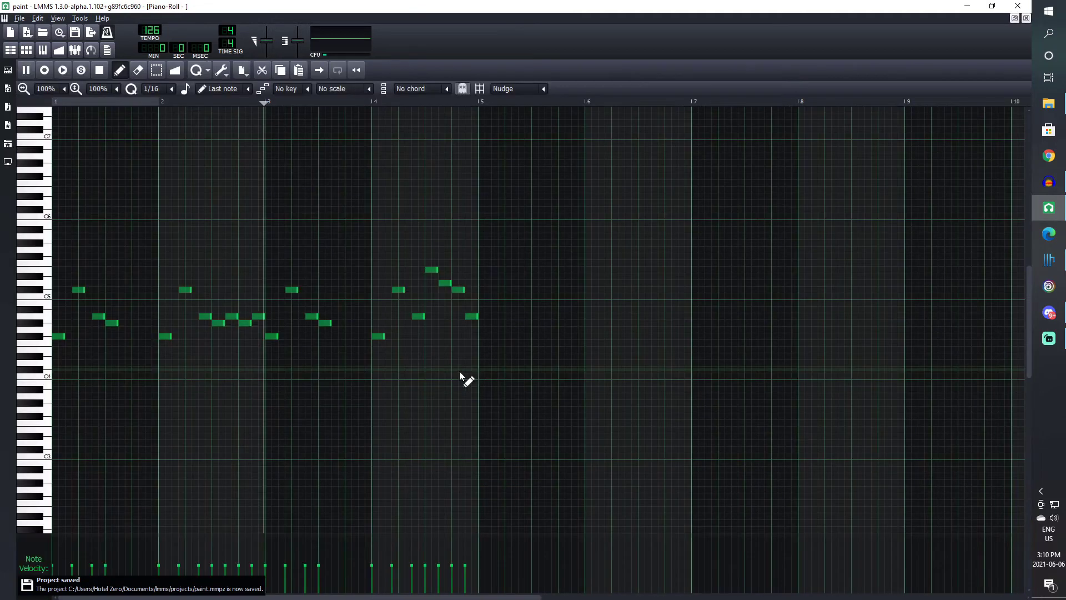
pyautogui.click(1026, 17)
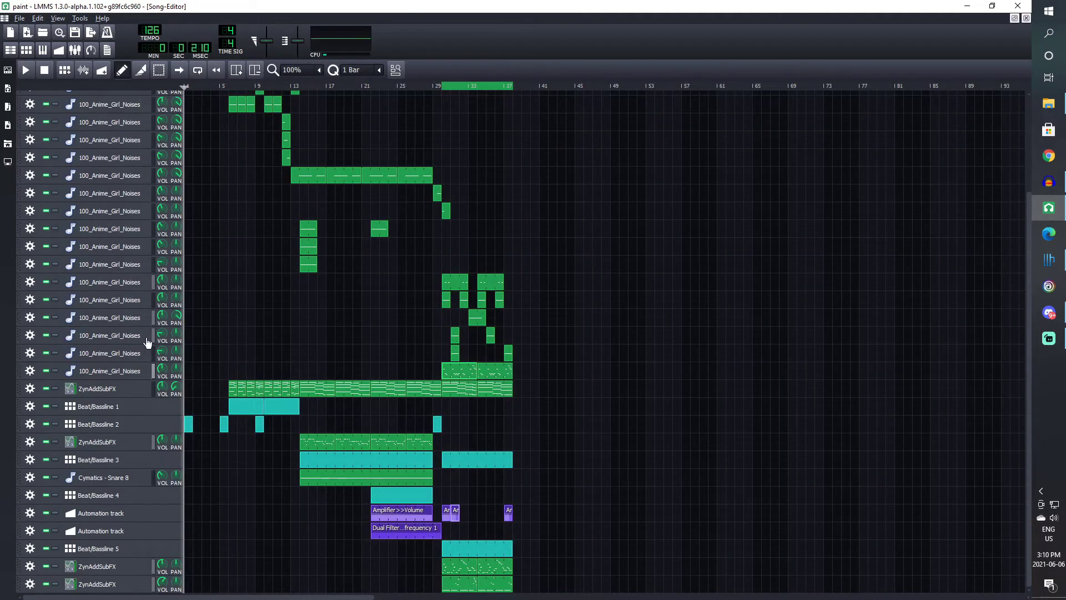
# Step: Open the melody track's effects chain and browse the available effects for one to add
pyautogui.click(128, 372)
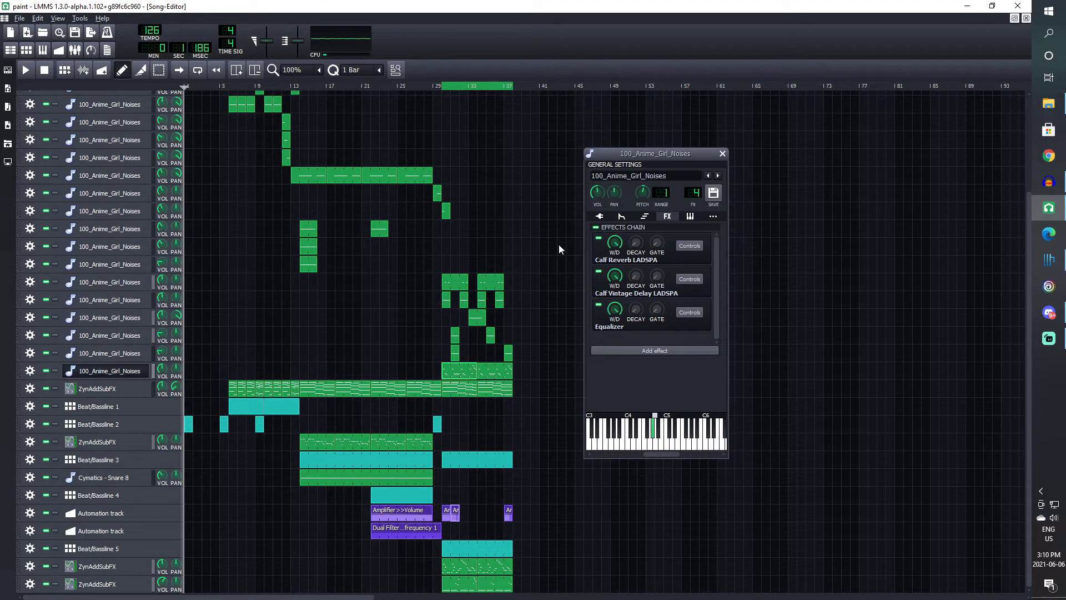
pyautogui.click(655, 350)
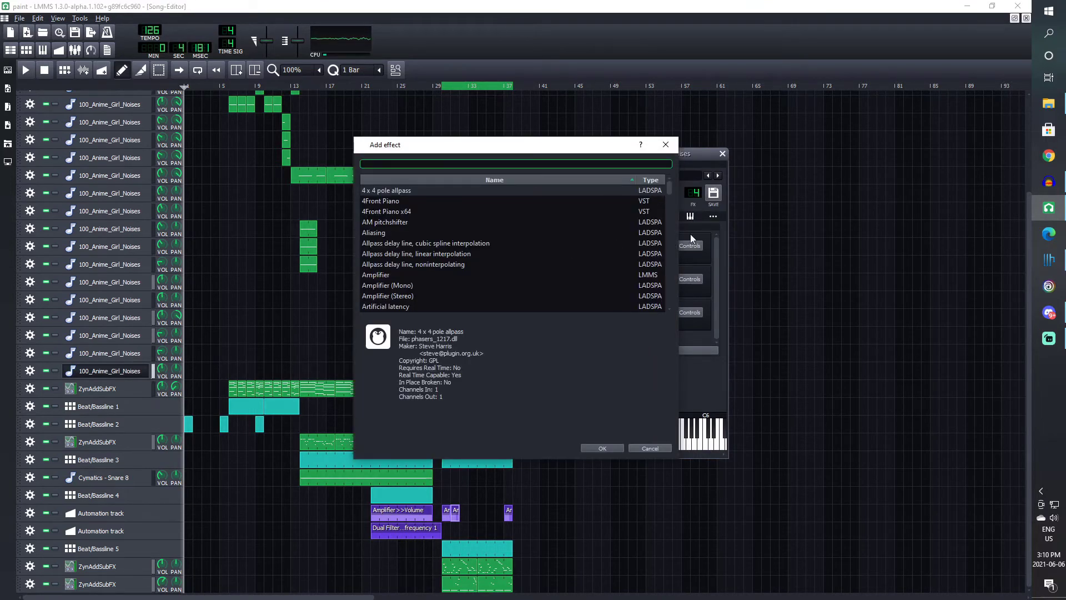
pyautogui.moveTo(666, 190)
pyautogui.mouseDown()
pyautogui.moveTo(671, 199)
pyautogui.moveTo(673, 181)
pyautogui.mouseUp()
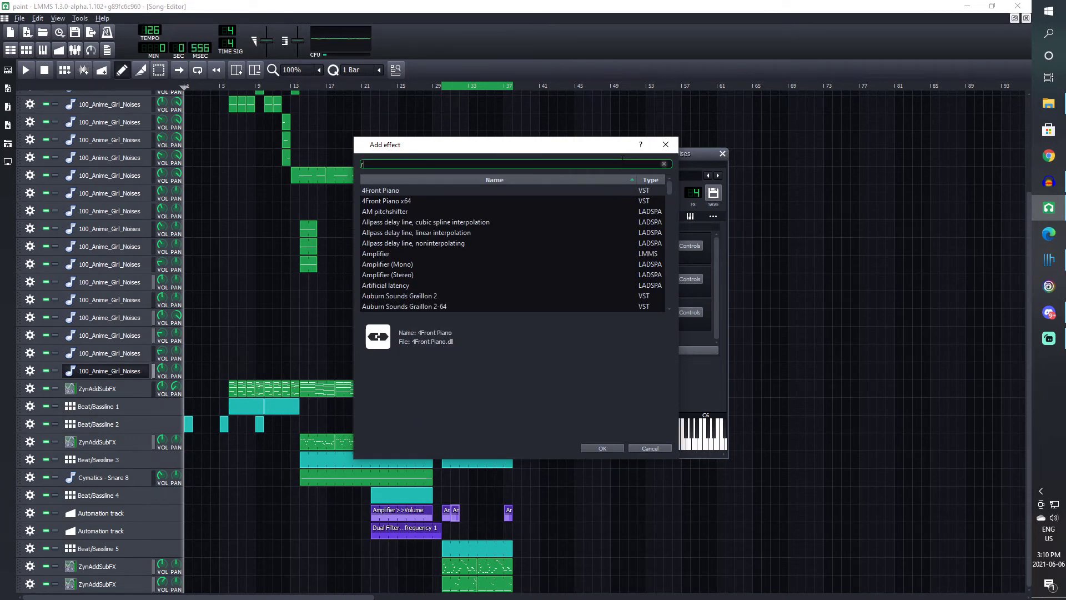
pyautogui.scroll(-5, 510, 248)
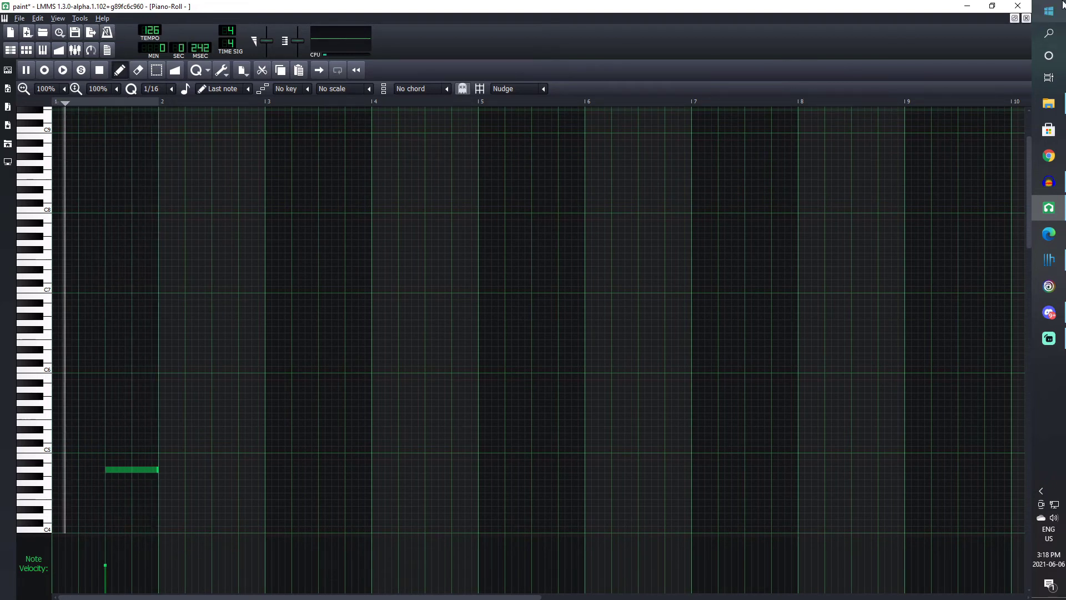
# Step: Set the sample amplification of the new bar 37 clip's track to 13.73 dBFS, adjust its pitch, and show its effects chain
pyautogui.press('F5')
pyautogui.click(141, 461)
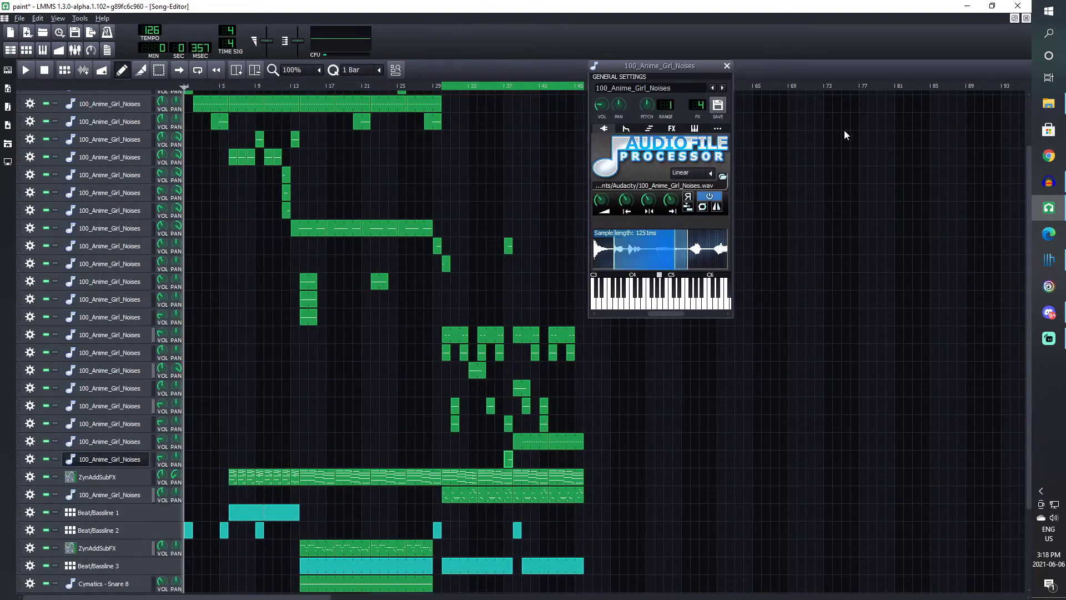
pyautogui.moveTo(605, 194)
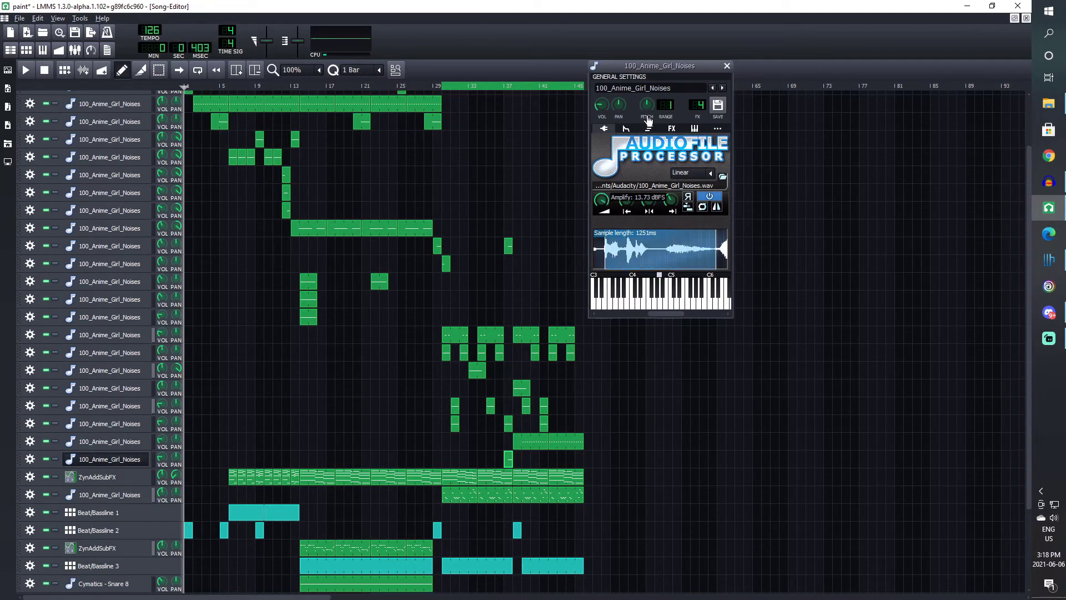
pyautogui.moveTo(648, 121); pyautogui.dragTo(653, 121)
pyautogui.click(673, 128)
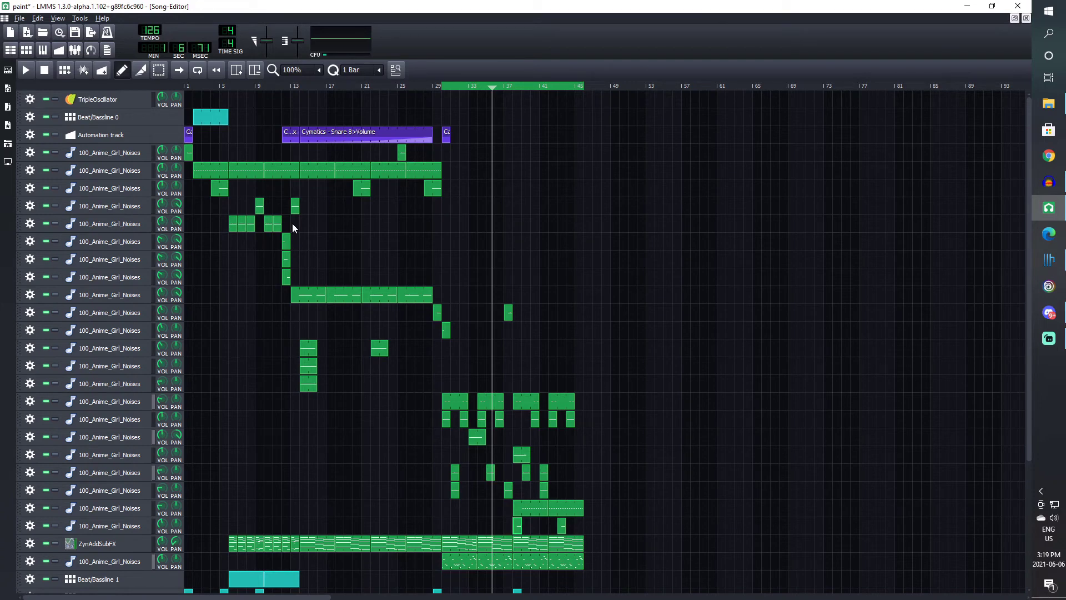
# Step: Open a single-note clip on an upper 100_Anime_Girl_Noises track, play it in the Piano-Roll, and return to the Song-Editor
pyautogui.click(262, 206)
pyautogui.doubleClick(248, 222)
pyautogui.press('space')
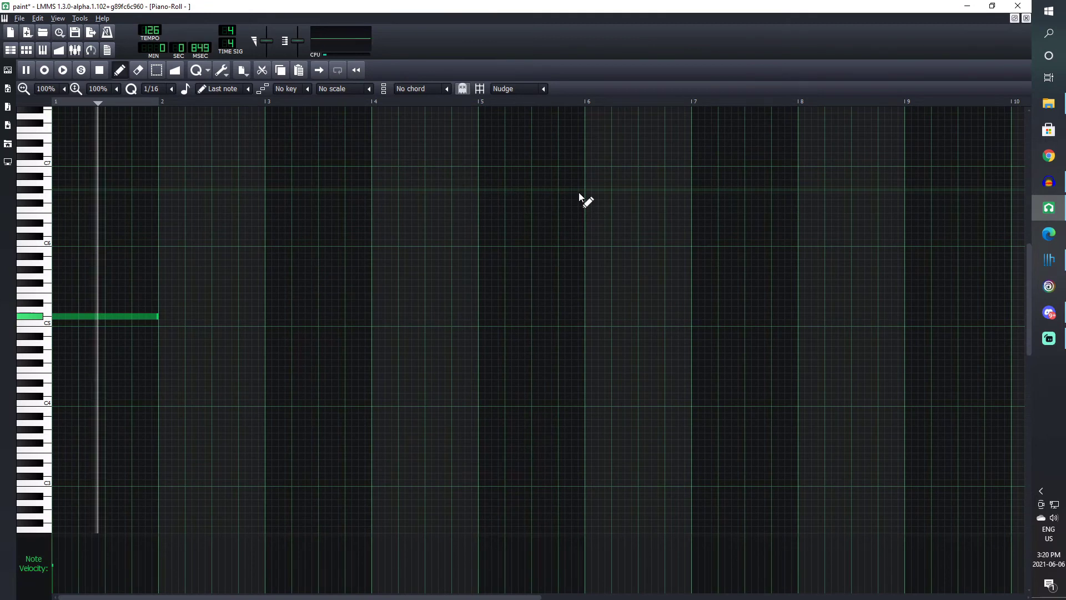
pyautogui.click(1026, 18)
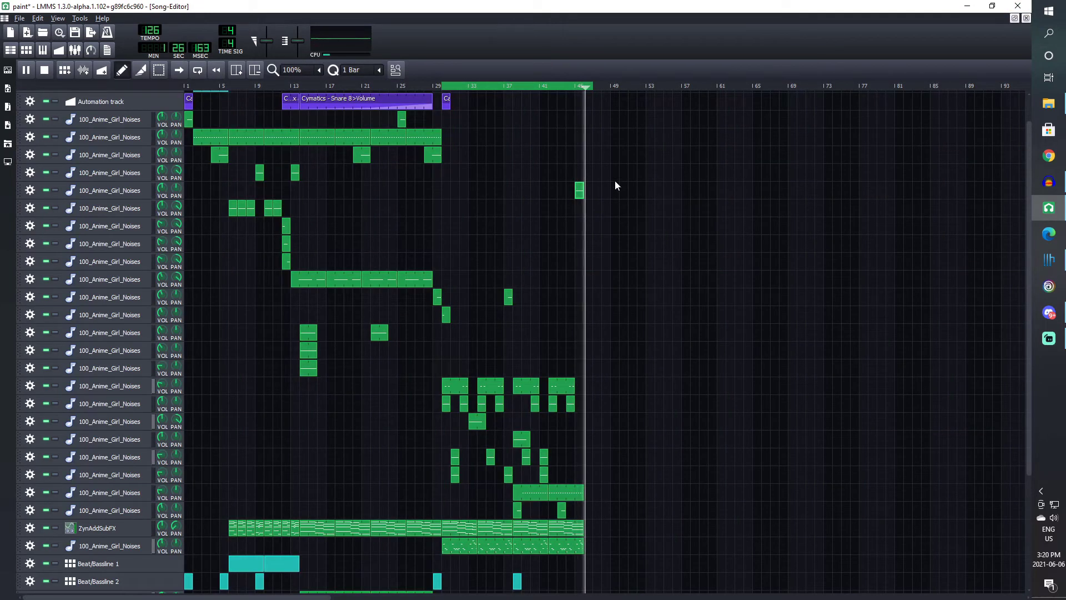
# Step: Stop playback, move the loop region's start to bar 1, and save the project
pyautogui.press('space')
pyautogui.scroll(1, 833, 200)
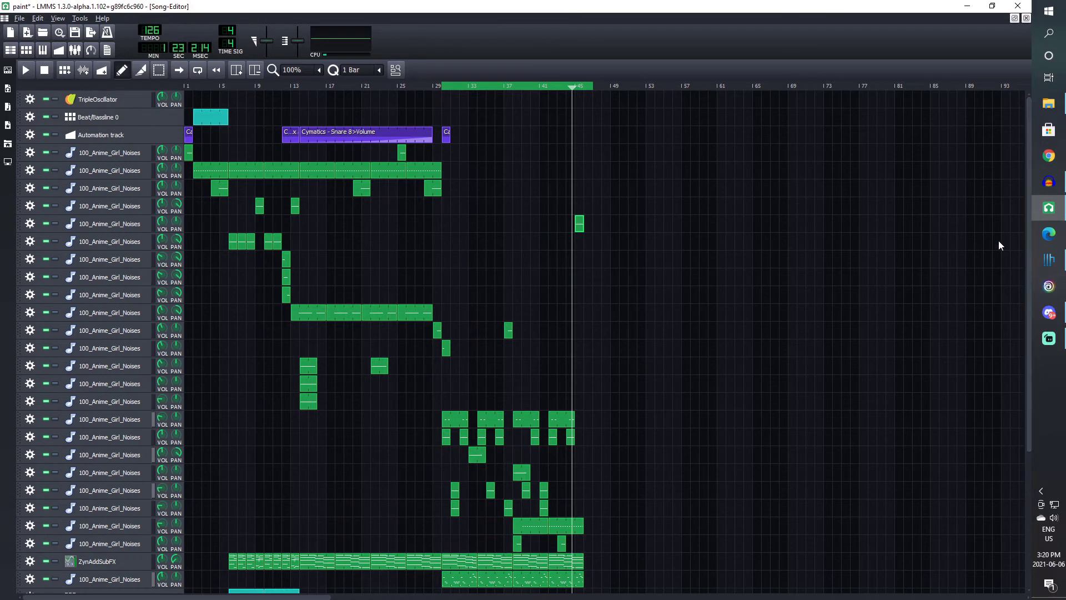
pyautogui.middleClick(185, 84)
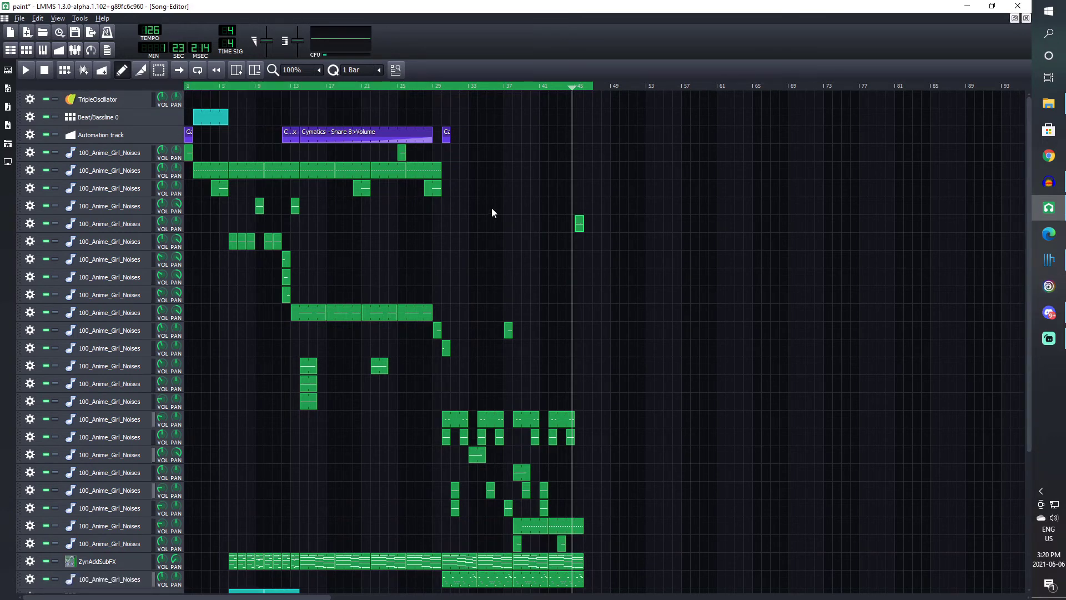
pyautogui.hotkey('ctrl', 's')
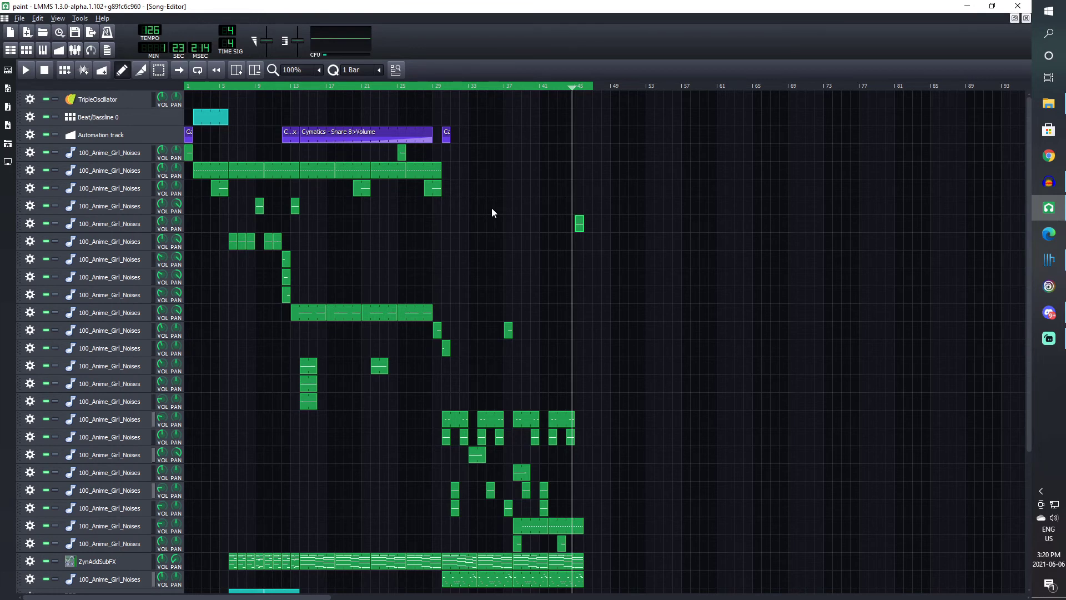
# Step: Save the project and play the whole song from bar 1 with the loop region ending at bar 49
pyautogui.click(183, 85)
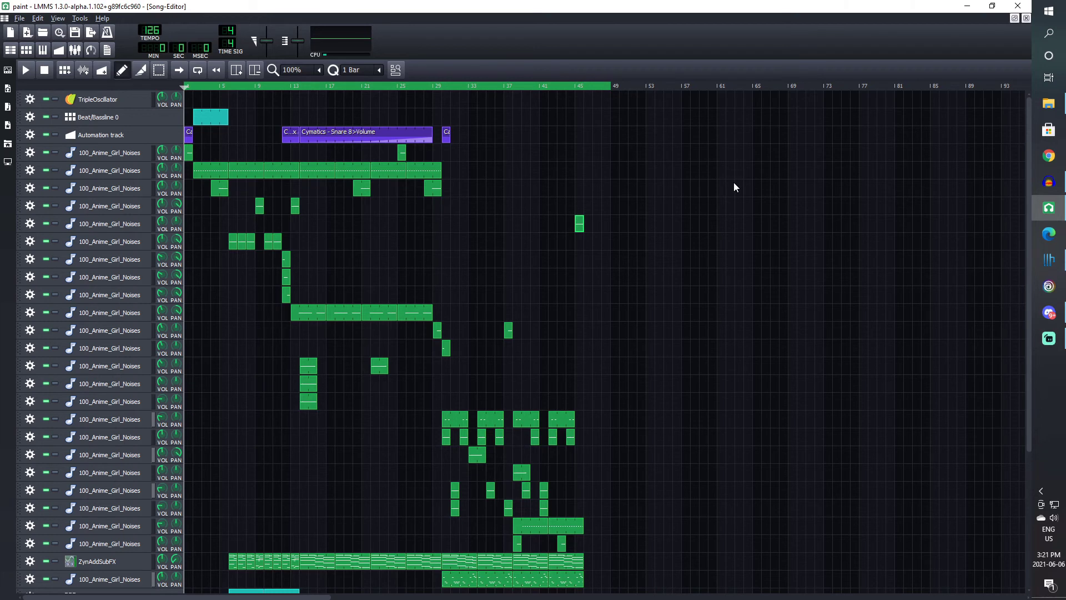
pyautogui.hotkey('ctrl', 's')
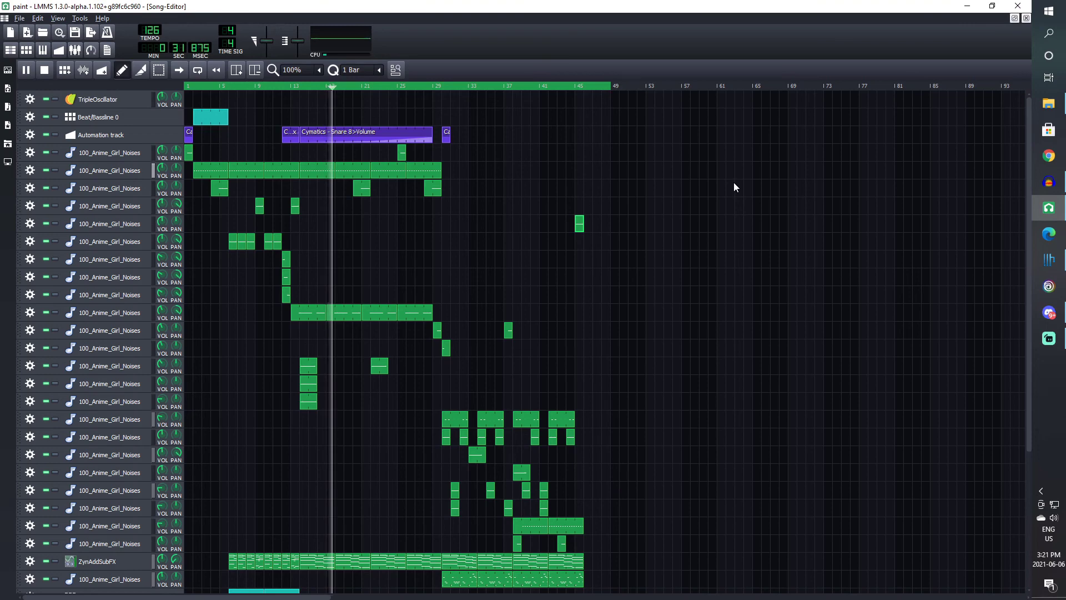
pyautogui.scroll(-5, 387, 434)
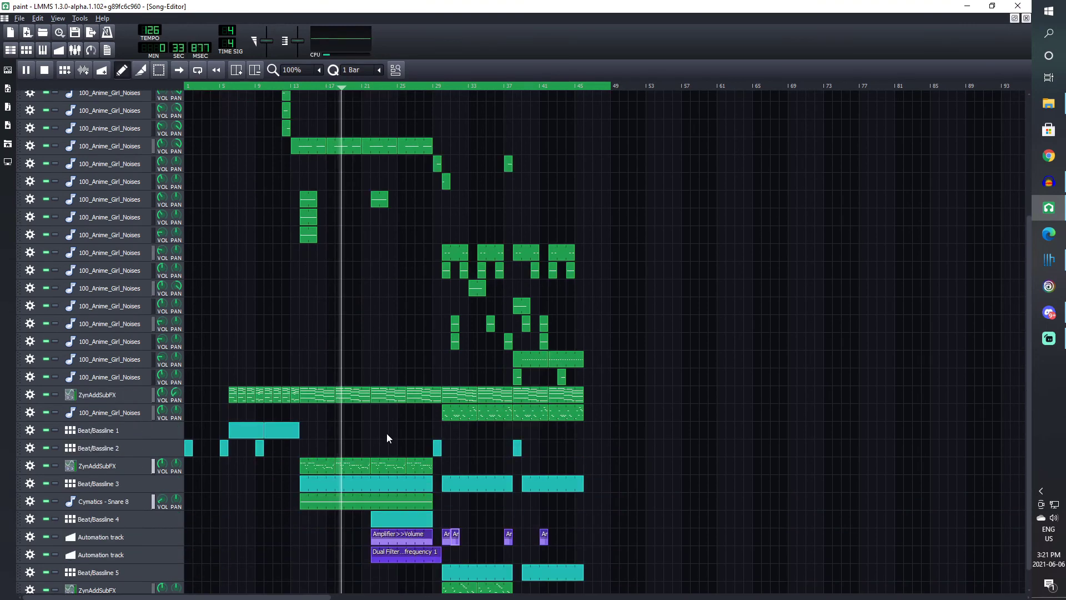
pyautogui.scroll(4, 422, 454)
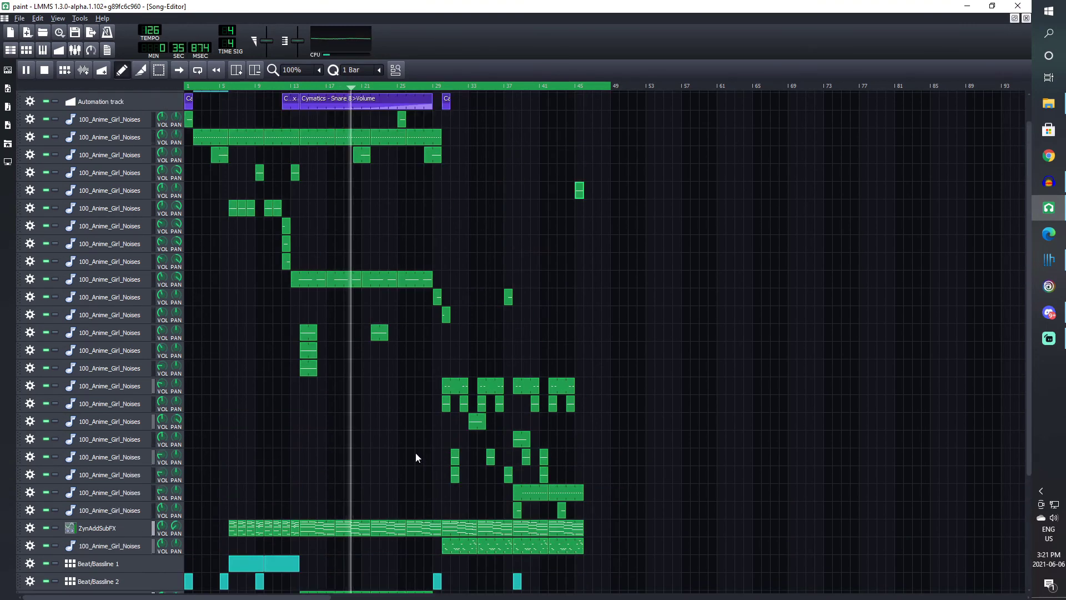
pyautogui.scroll(1, 416, 452)
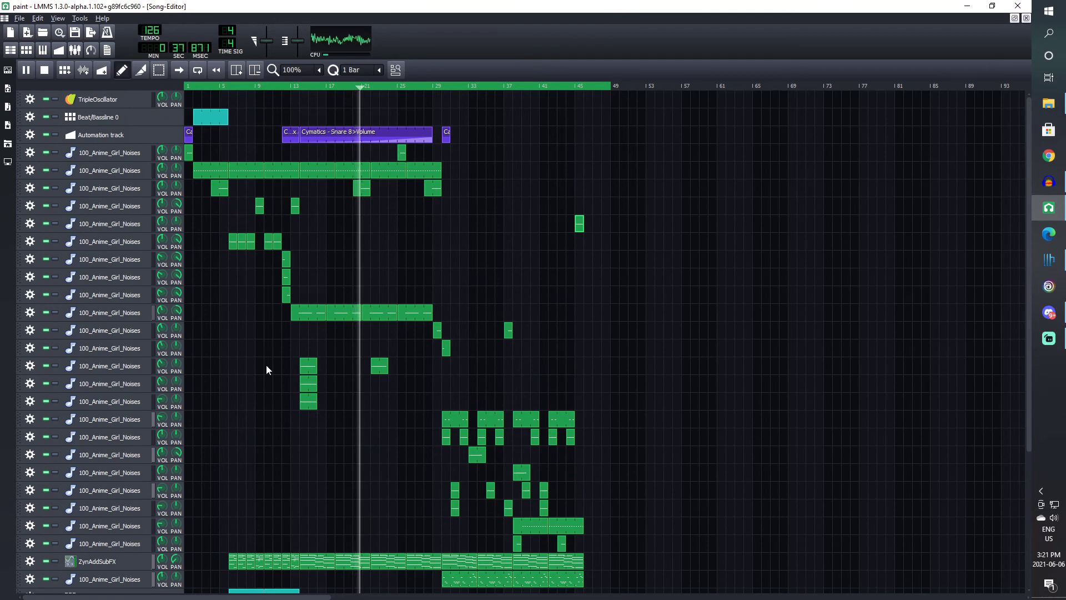